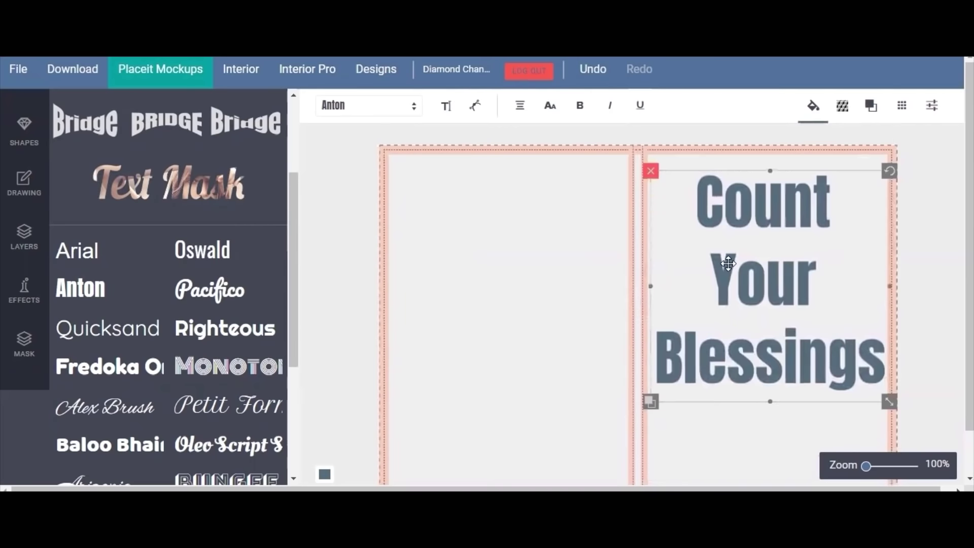
# - Try the Bridge, Oblique and Curved text effects on the "Count Your Blessings" text and switch back to normal text
pyautogui.click(475, 107)
pyautogui.click(353, 251)
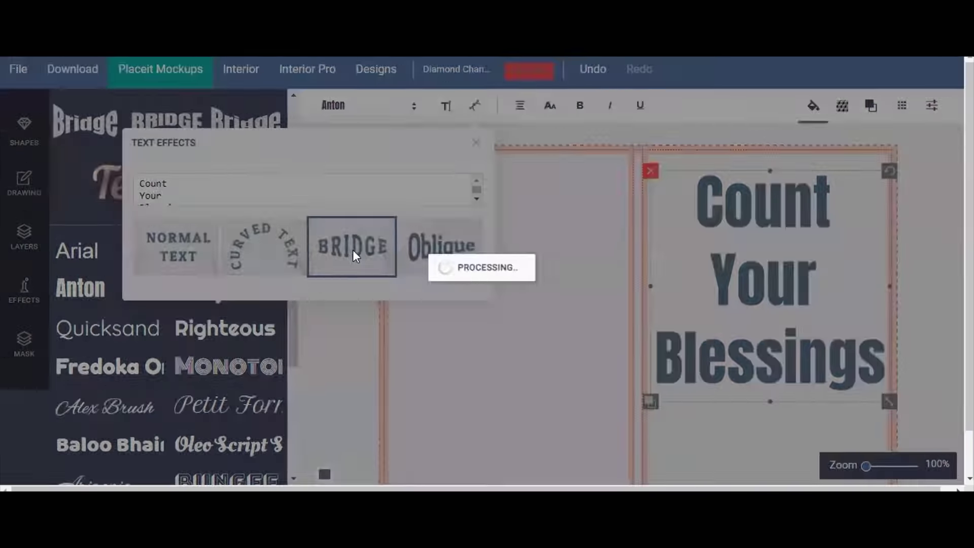
pyautogui.click(462, 257)
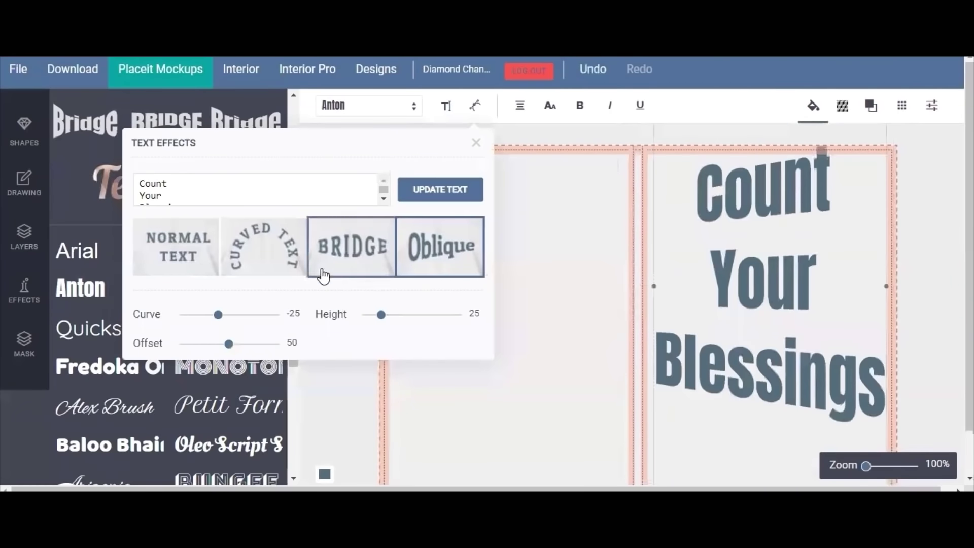
pyautogui.click(256, 264)
pyautogui.click(142, 254)
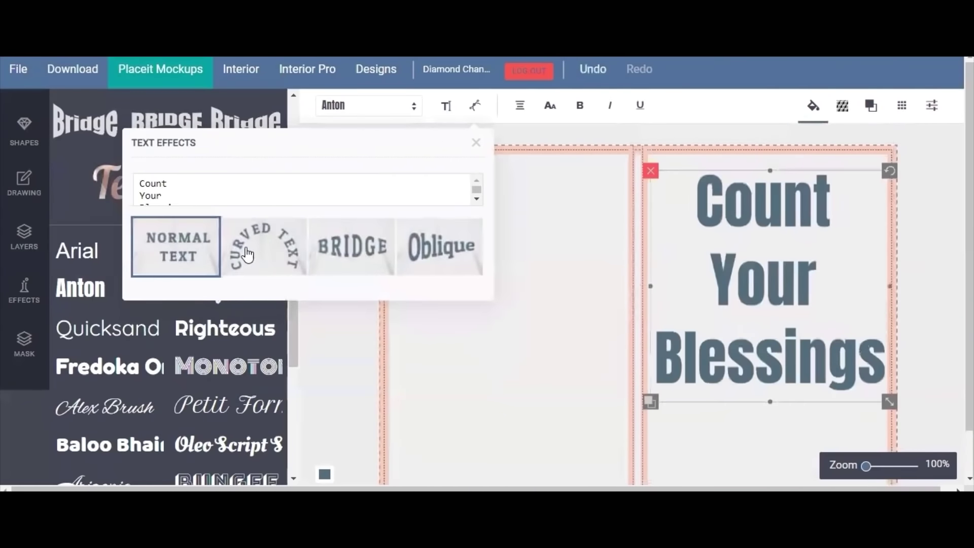
pyautogui.click(248, 255)
# - Reposition the "Count Your Blessings" text so it sits centred in the upper part of the front cover
pyautogui.moveTo(786, 272); pyautogui.dragTo(785, 272)
pyautogui.moveTo(785, 272); pyautogui.dragTo(766, 269)
pyautogui.click(452, 233)
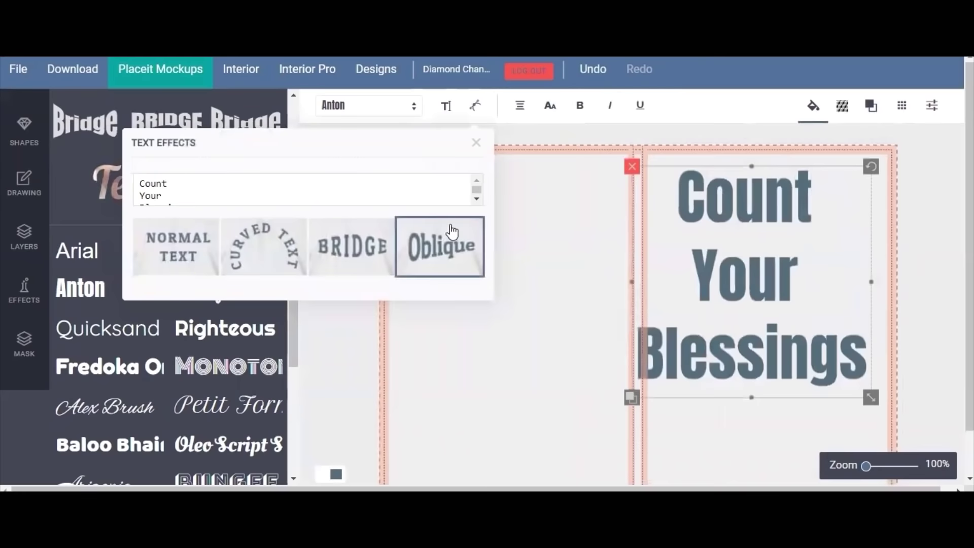
pyautogui.scroll(-1, 452, 233)
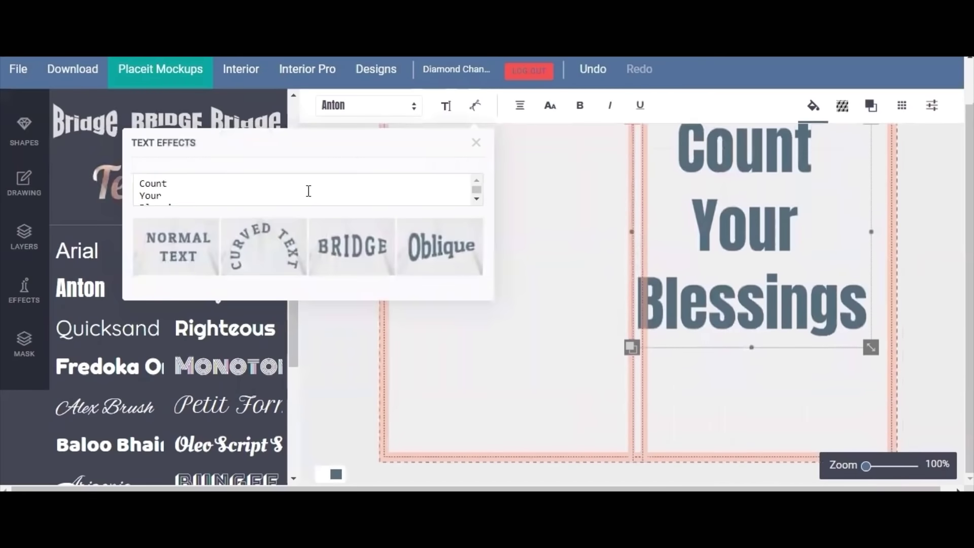
pyautogui.moveTo(843, 318)
pyautogui.mouseDown()
pyautogui.moveTo(829, 328)
pyautogui.moveTo(840, 326)
pyautogui.moveTo(834, 309)
pyautogui.mouseUp()
pyautogui.click(944, 307)
pyautogui.scroll(1, 943, 307)
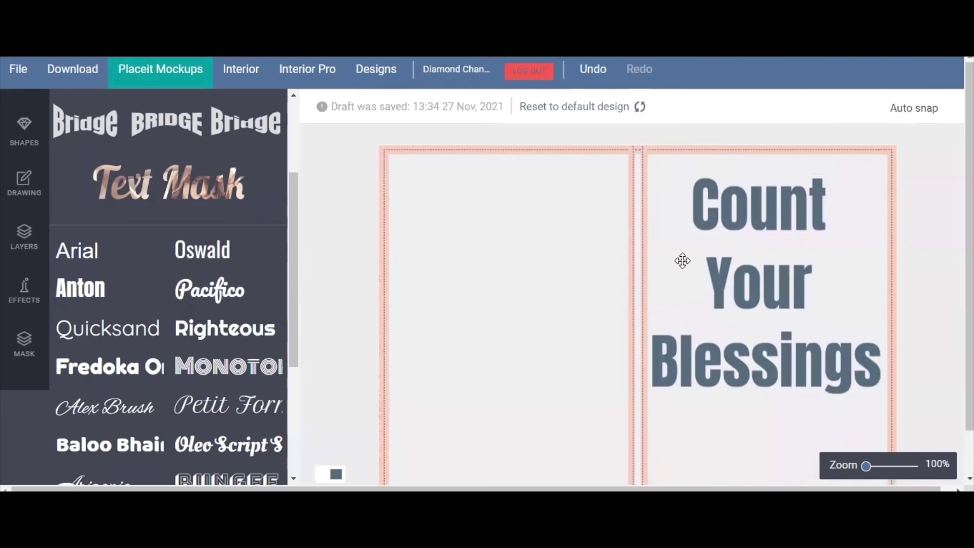
pyautogui.moveTo(746, 263); pyautogui.dragTo(751, 263)
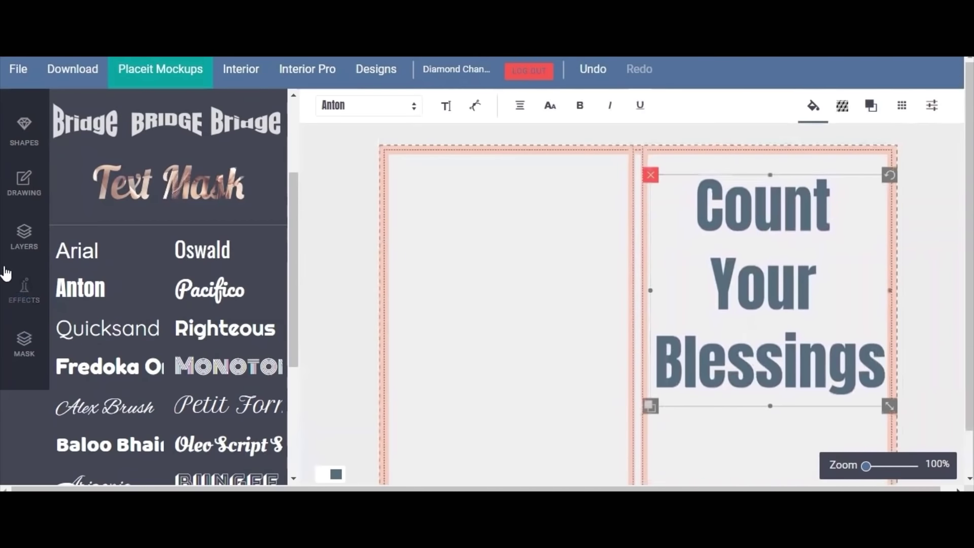
# - Apply the heavy black distress texture from the effects to the "Count Your Blessings" text
pyautogui.scroll(-1, 36, 305)
pyautogui.scroll(-2, 20, 291)
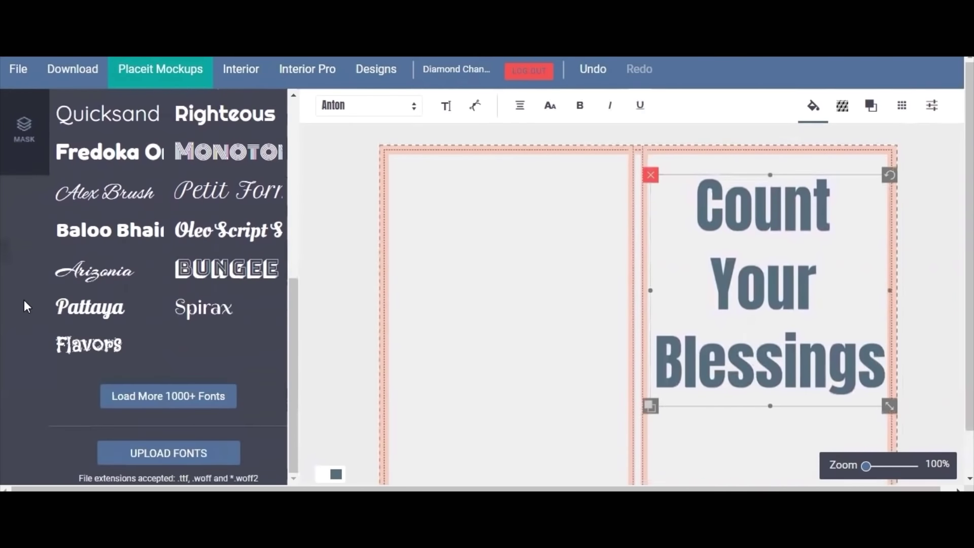
pyautogui.scroll(4, 17, 278)
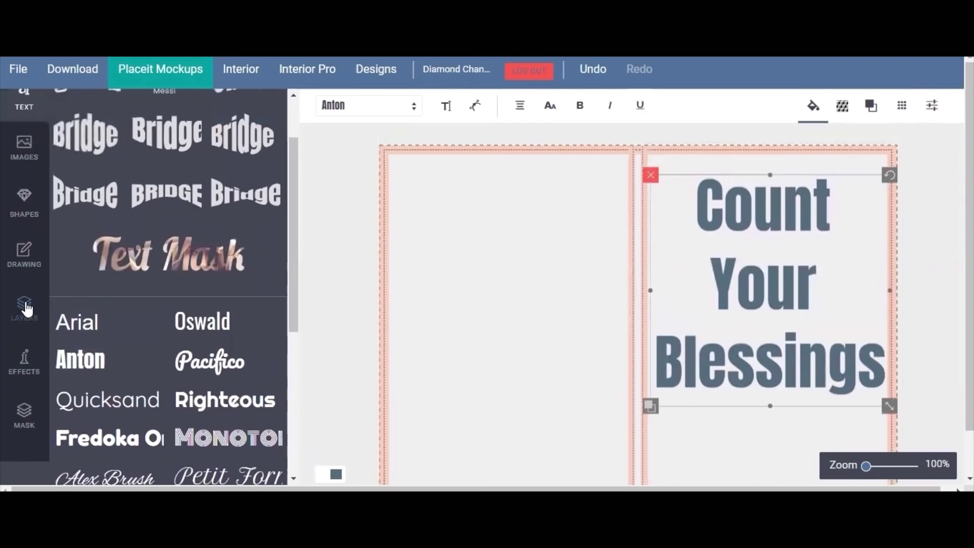
pyautogui.click(28, 309)
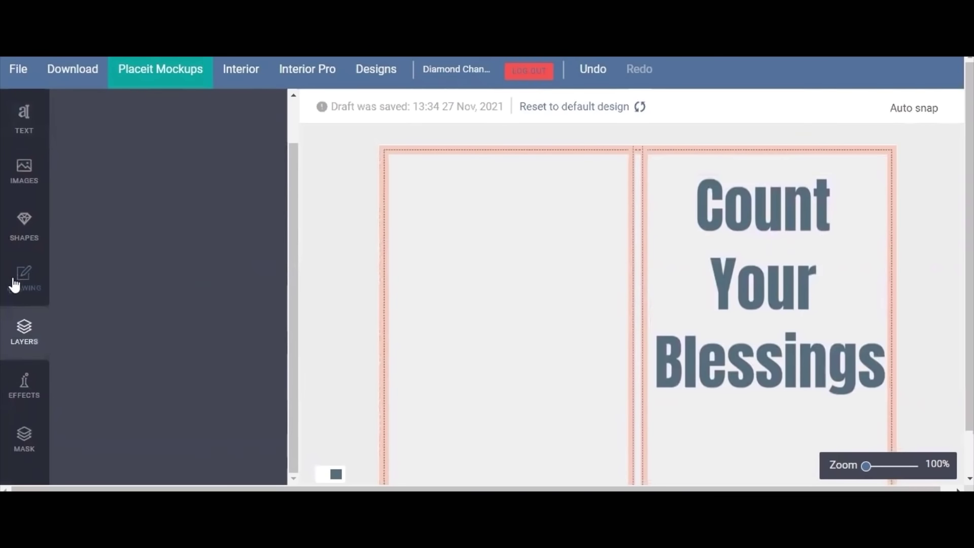
pyautogui.click(27, 393)
pyautogui.scroll(-8, 179, 205)
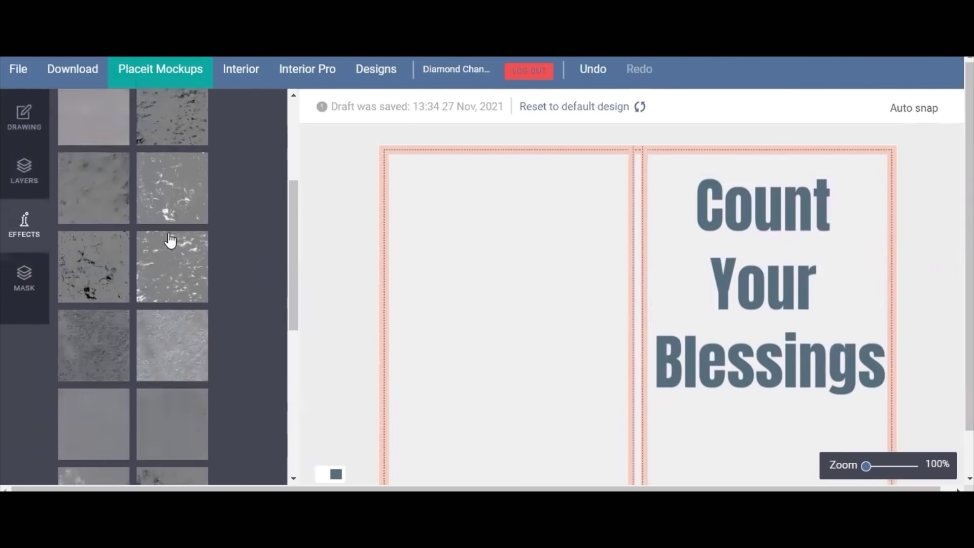
pyautogui.click(172, 280)
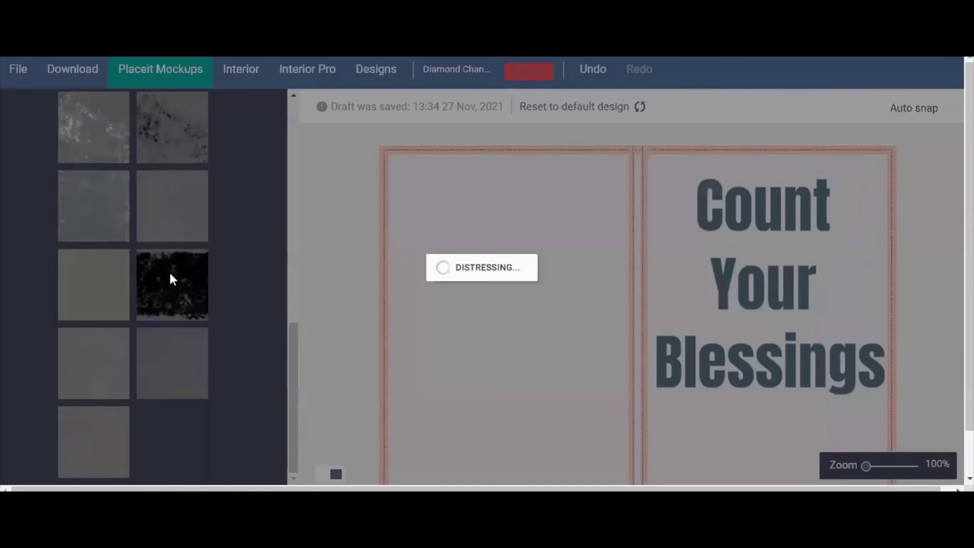
pyautogui.click(726, 319)
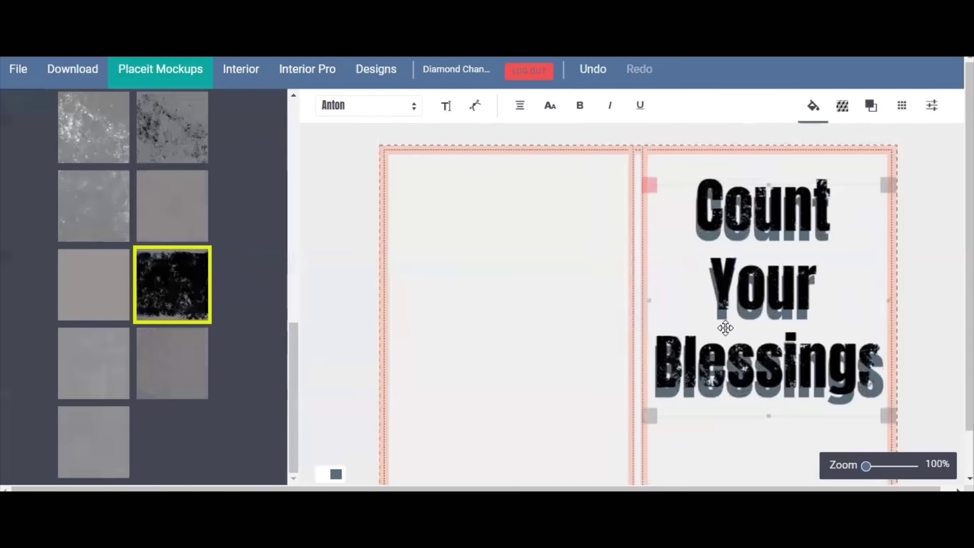
# - Try several other distress textures, including plain grey and cracked ones, on the "Count Your Blessings" text
pyautogui.click(112, 291)
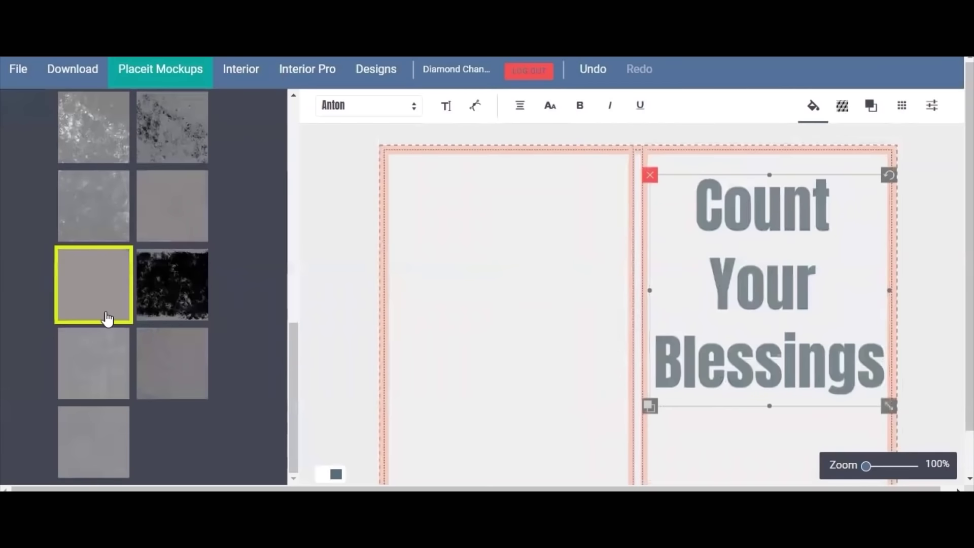
pyautogui.click(98, 364)
pyautogui.scroll(5, 115, 261)
pyautogui.click(84, 343)
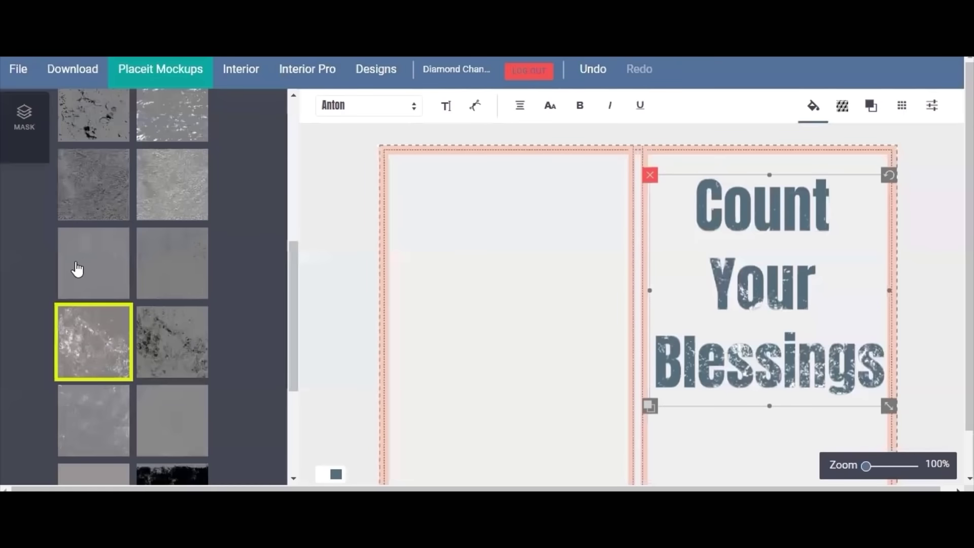
pyautogui.scroll(3, 132, 243)
pyautogui.click(170, 246)
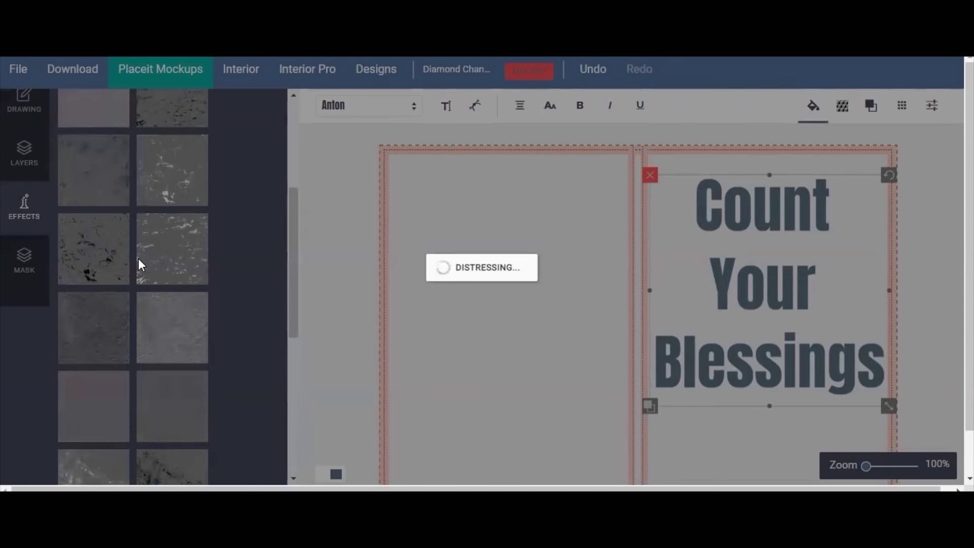
pyautogui.scroll(4, 134, 266)
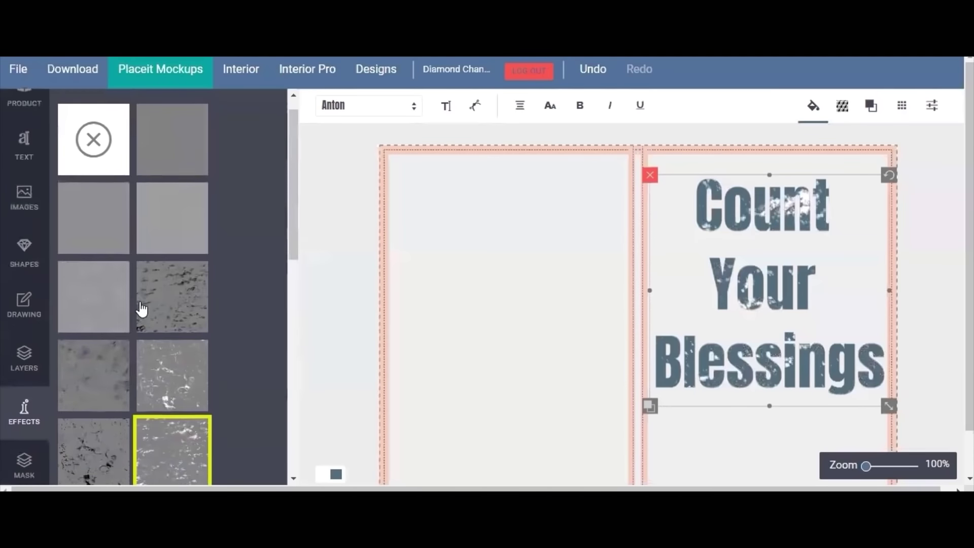
pyautogui.scroll(-1, 142, 309)
pyautogui.click(120, 398)
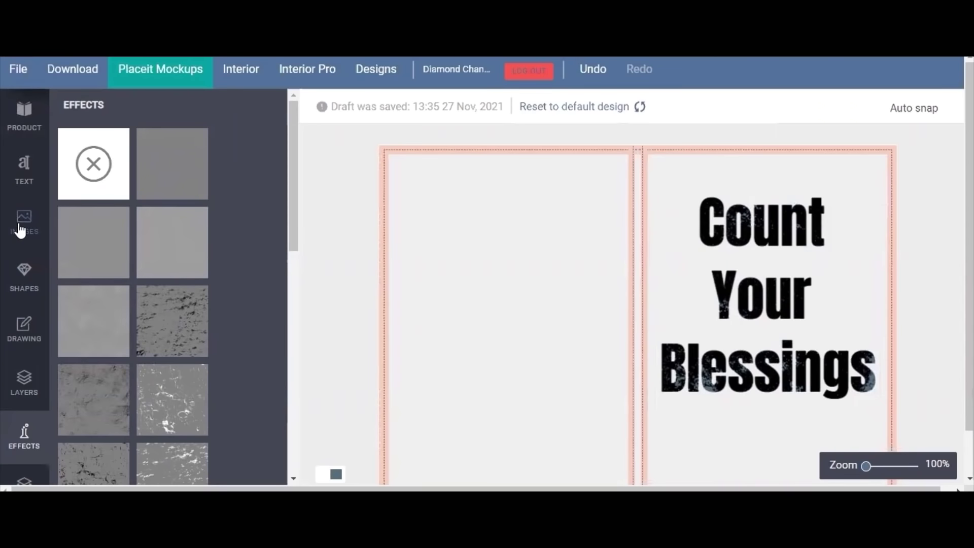
# - Place the uploaded multicoloured powder image on the cover and remove the distress effect from the design
pyautogui.click(23, 223)
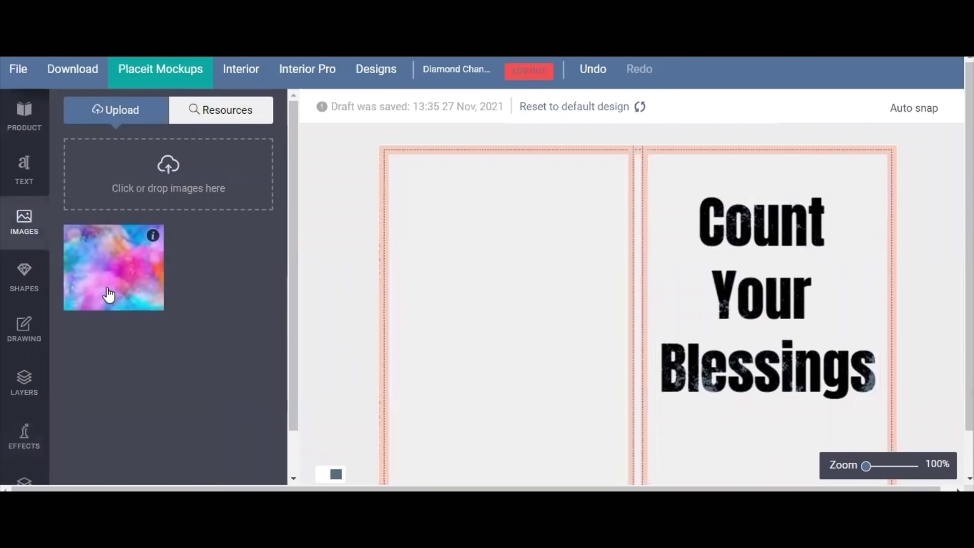
pyautogui.moveTo(120, 294); pyautogui.dragTo(532, 307)
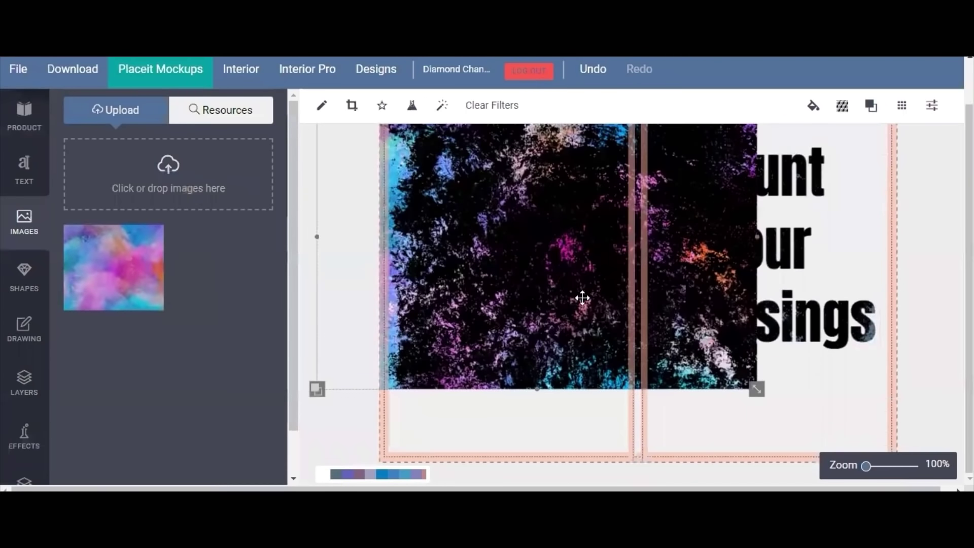
pyautogui.click(28, 383)
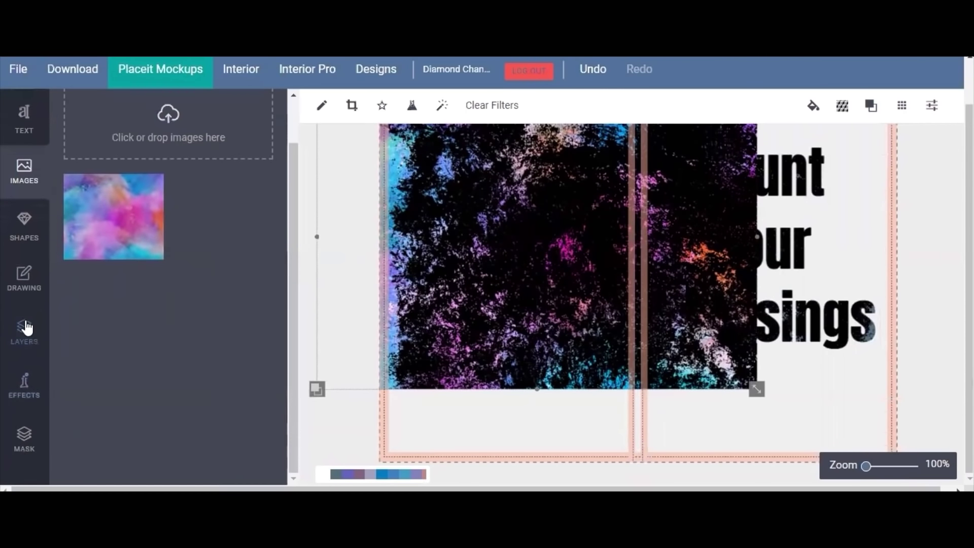
pyautogui.click(22, 394)
pyautogui.click(97, 124)
# - Move the multicoloured image to line its left edge up with the back cover's outer margin
pyautogui.click(618, 272)
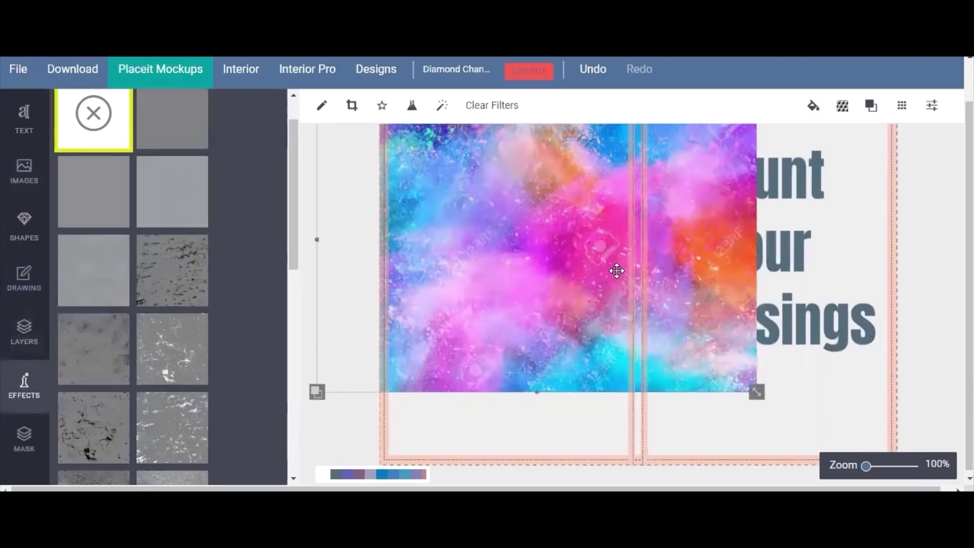
pyautogui.scroll(1, 621, 303)
pyautogui.moveTo(688, 324); pyautogui.dragTo(759, 337)
pyautogui.scroll(-1, 767, 358)
# - Bring the "Count Your Blessings" text forward, in front of the multicoloured image
pyautogui.click(861, 325)
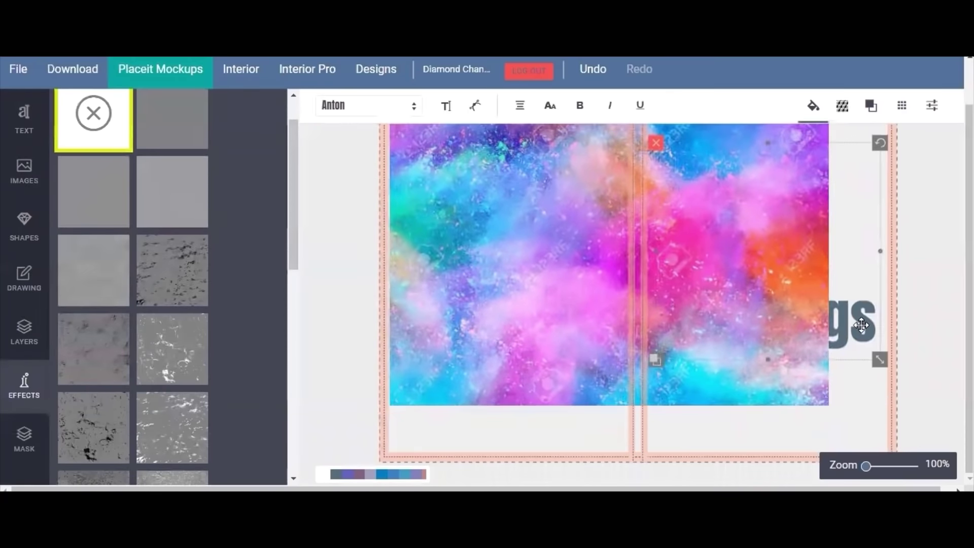
pyautogui.rightClick(864, 331)
pyautogui.click(850, 244)
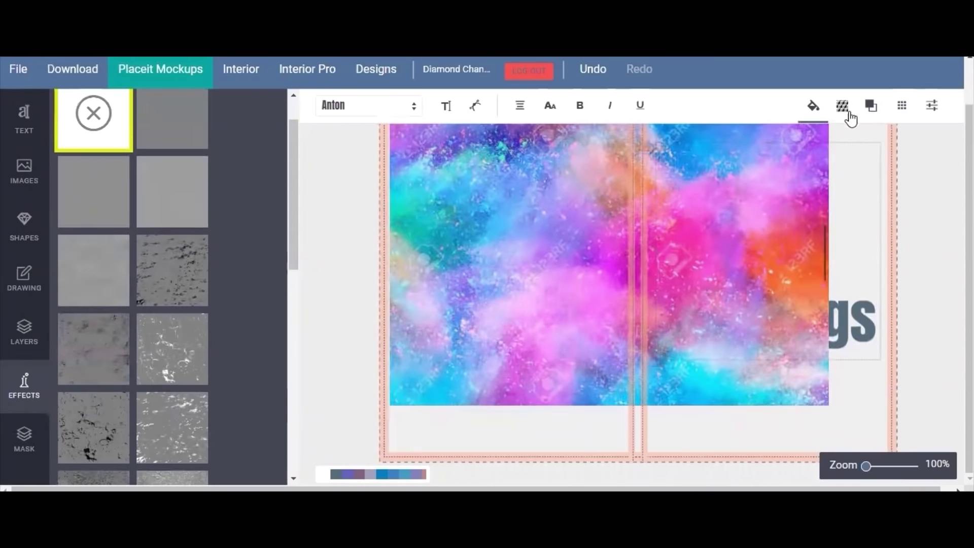
pyautogui.click(875, 108)
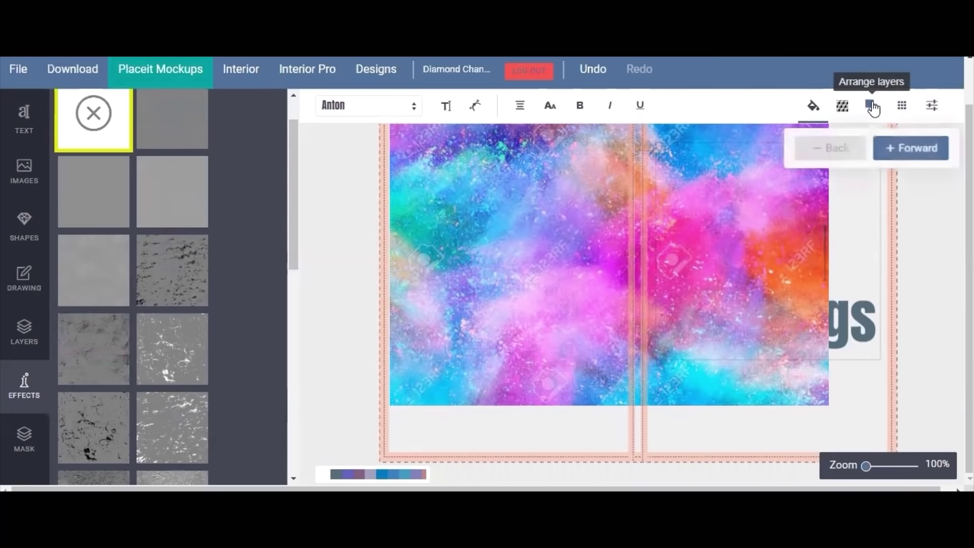
pyautogui.click(919, 150)
# - Enlarge the multicoloured image and position it to fill the back cover, spine and front cover
pyautogui.click(506, 358)
pyautogui.moveTo(829, 405); pyautogui.dragTo(888, 449)
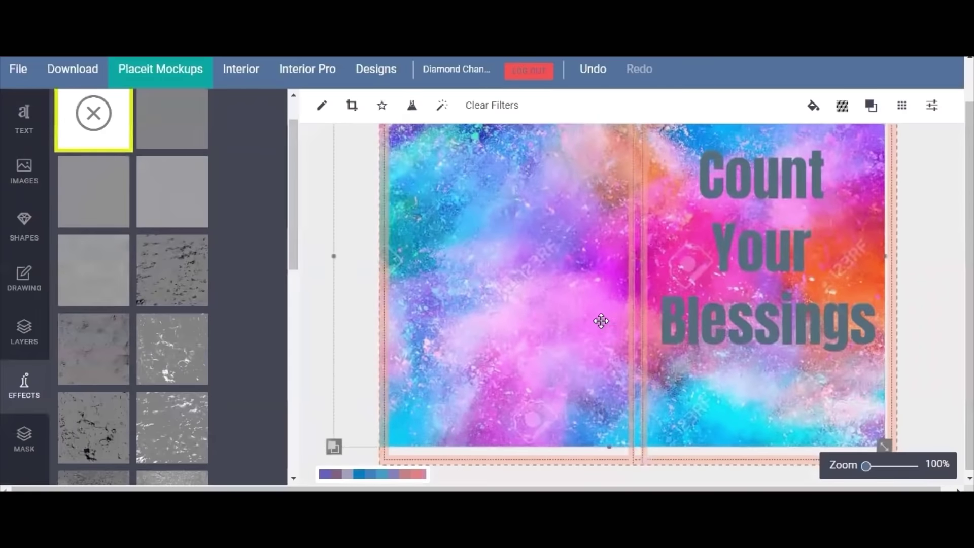
pyautogui.moveTo(607, 335); pyautogui.dragTo(634, 376)
pyautogui.click(933, 289)
pyautogui.scroll(1, 794, 286)
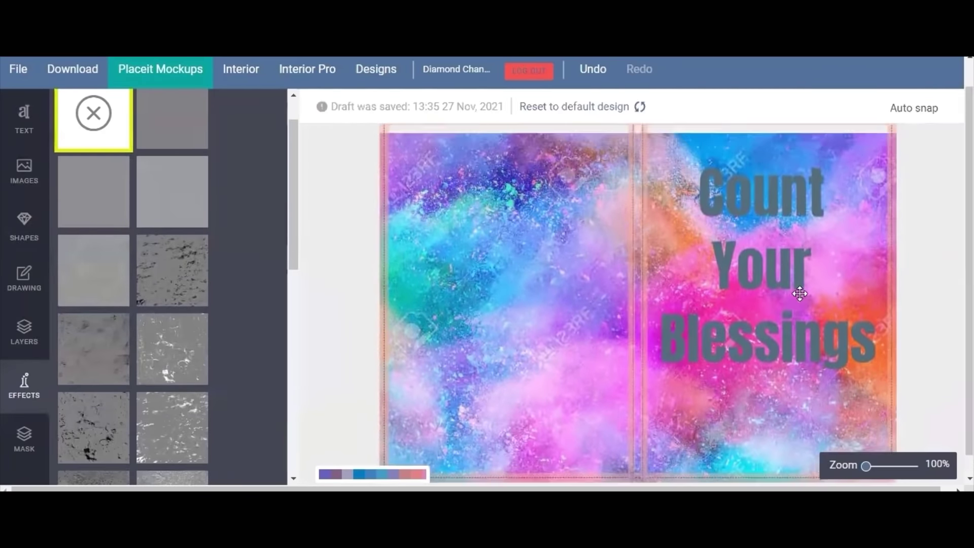
pyautogui.click(780, 302)
pyautogui.click(570, 302)
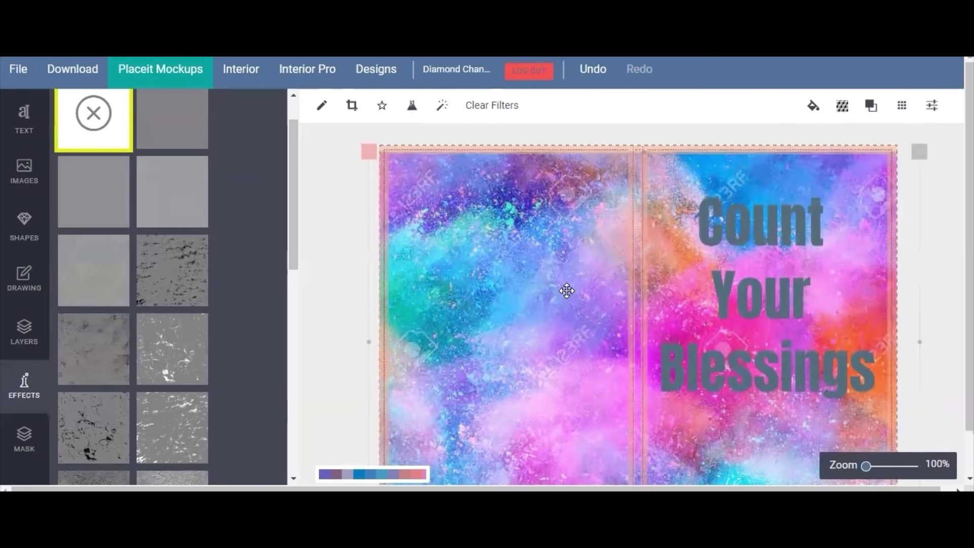
pyautogui.scroll(-1, 887, 387)
pyautogui.click(942, 290)
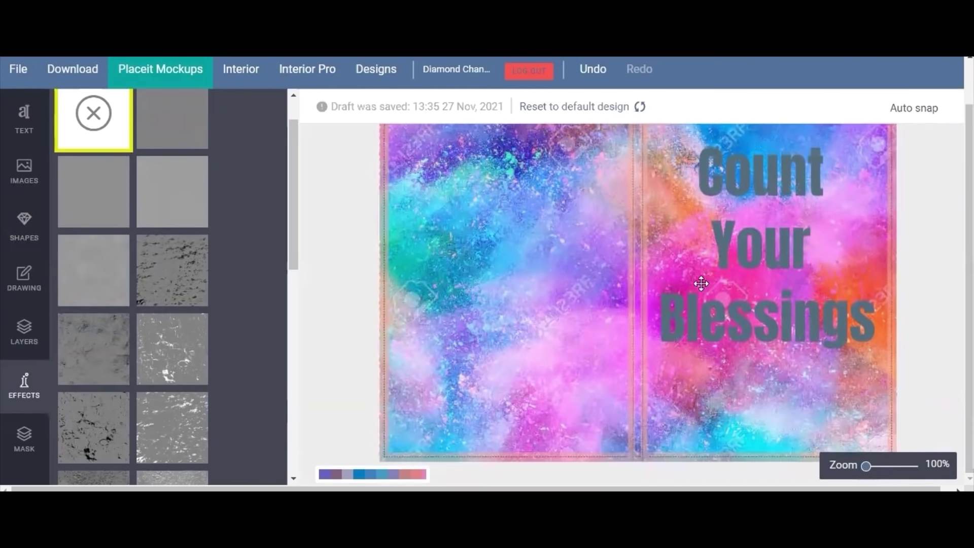
# - Upload the image "Untitled design (11)" from File Explorer and add it to the cover
pyautogui.scroll(1, 703, 283)
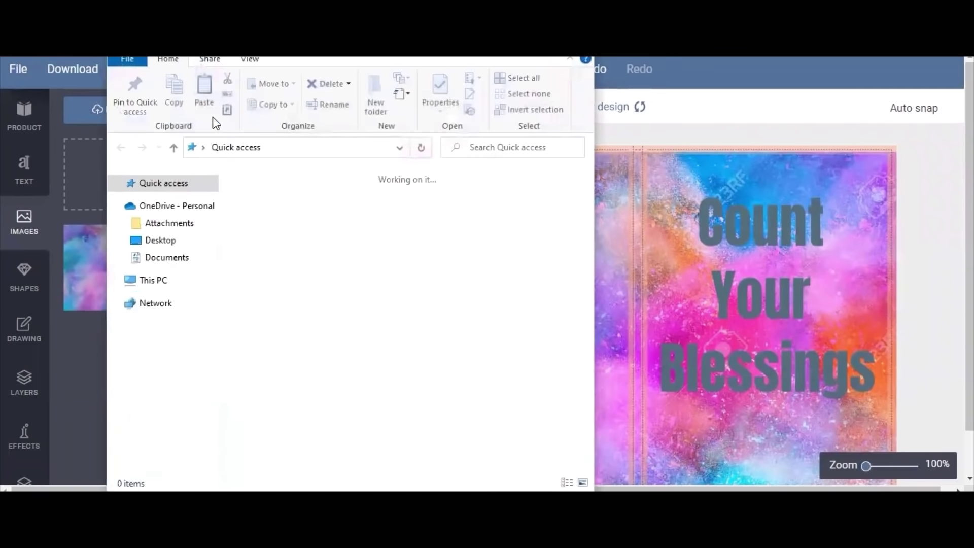
pyautogui.moveTo(301, 46); pyautogui.dragTo(674, 61)
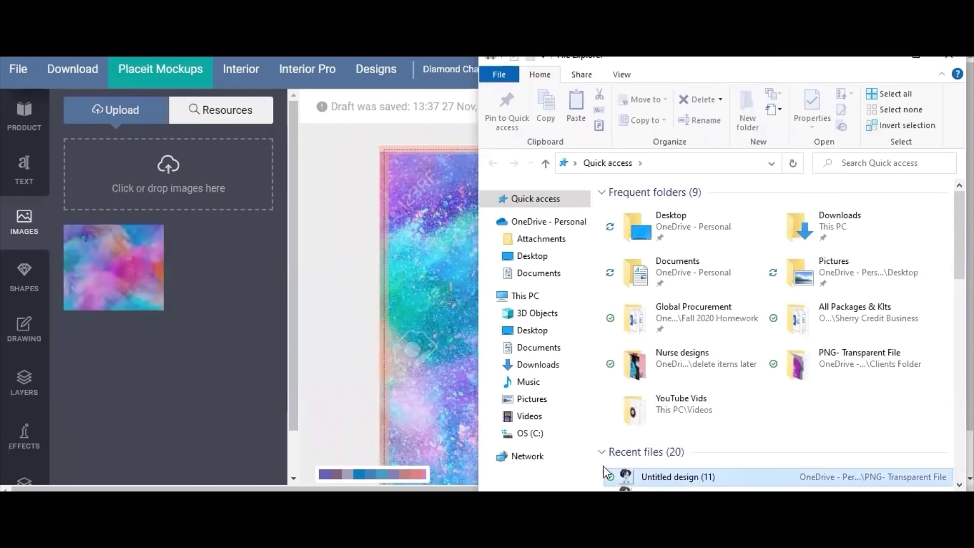
pyautogui.moveTo(606, 475); pyautogui.dragTo(185, 194)
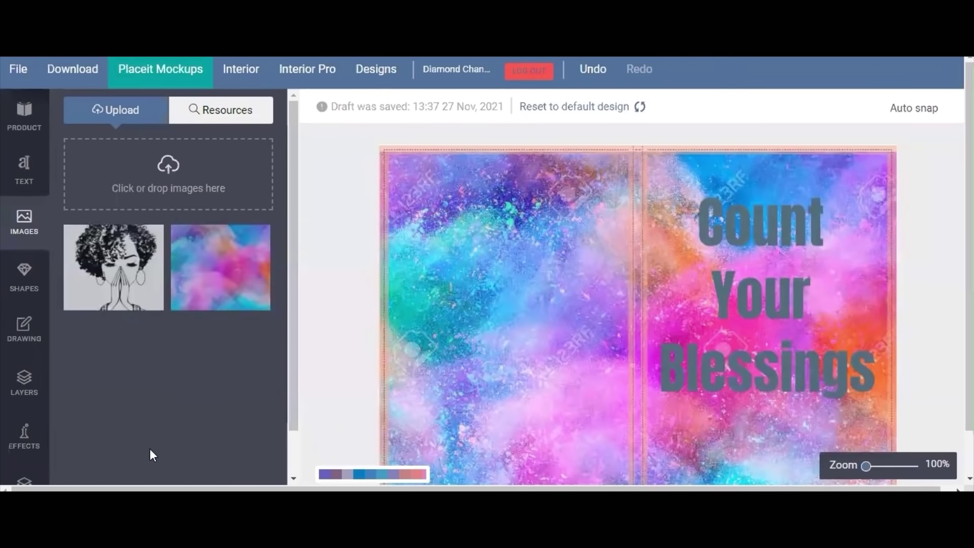
pyautogui.click(108, 284)
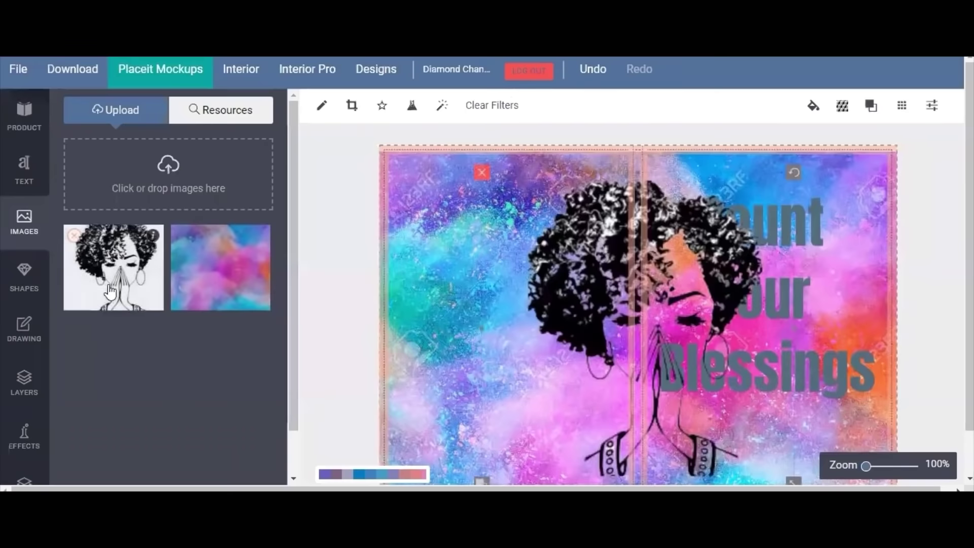
# - Arrange the "Count Your Blessings" text on the back cover and the praying woman image on the front cover
pyautogui.moveTo(599, 265); pyautogui.dragTo(477, 264)
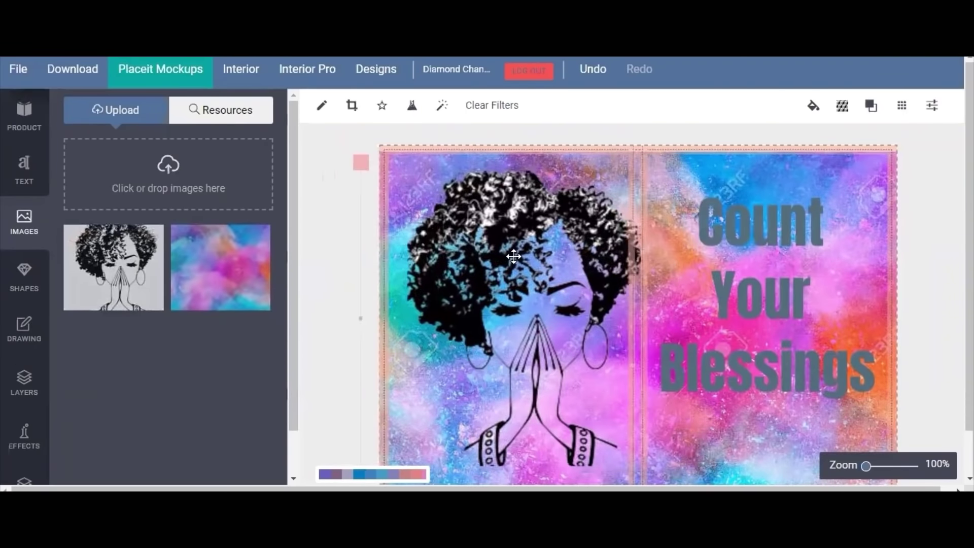
pyautogui.scroll(-1, 668, 277)
pyautogui.click(834, 213)
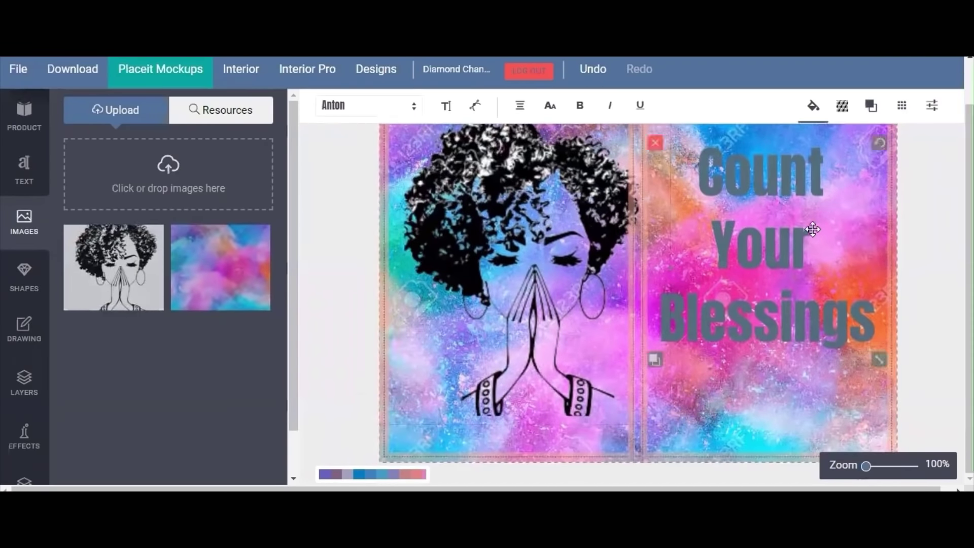
pyautogui.moveTo(835, 214); pyautogui.dragTo(855, 226)
pyautogui.scroll(1, 794, 265)
pyautogui.scroll(-1, 925, 196)
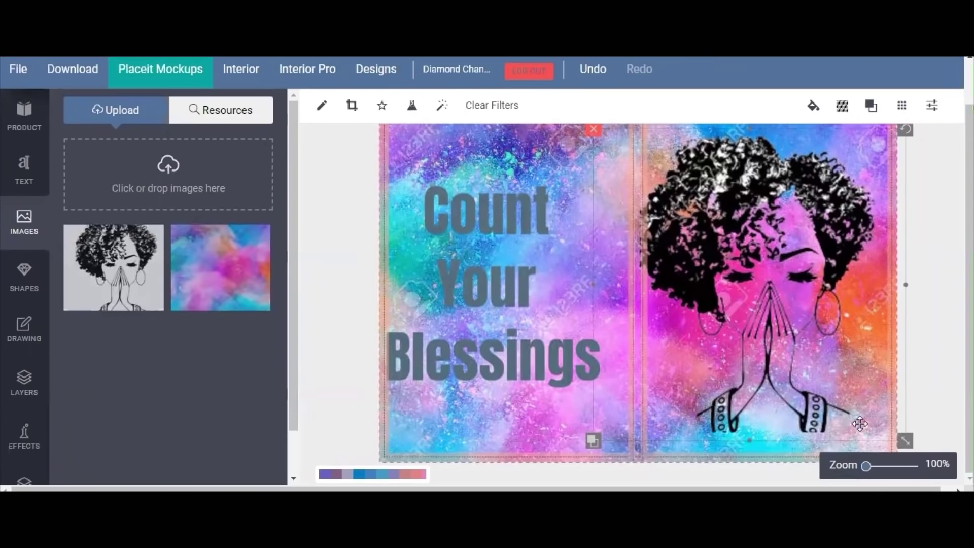
# - Shrink the praying woman image and position it in the lower part of the front cover
pyautogui.moveTo(860, 424); pyautogui.dragTo(821, 375)
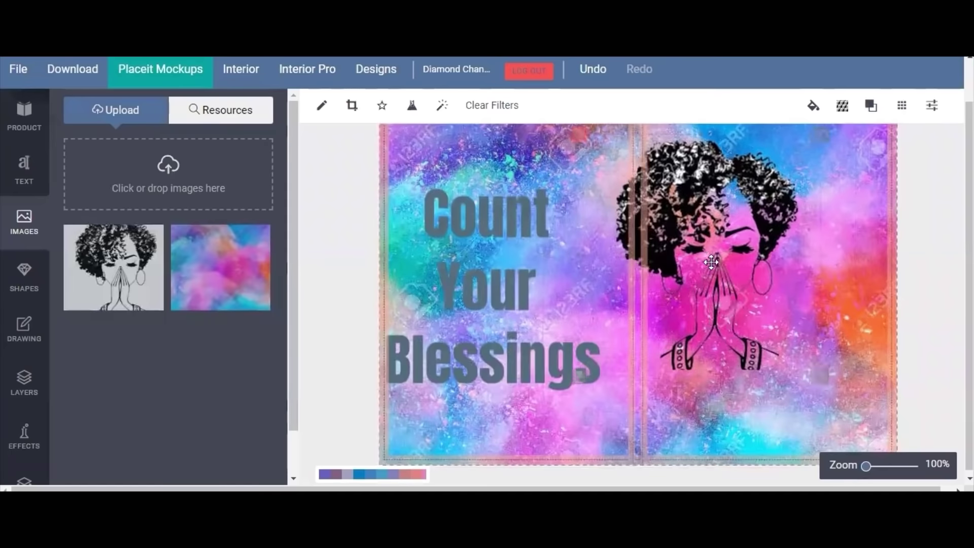
pyautogui.moveTo(712, 262); pyautogui.dragTo(770, 343)
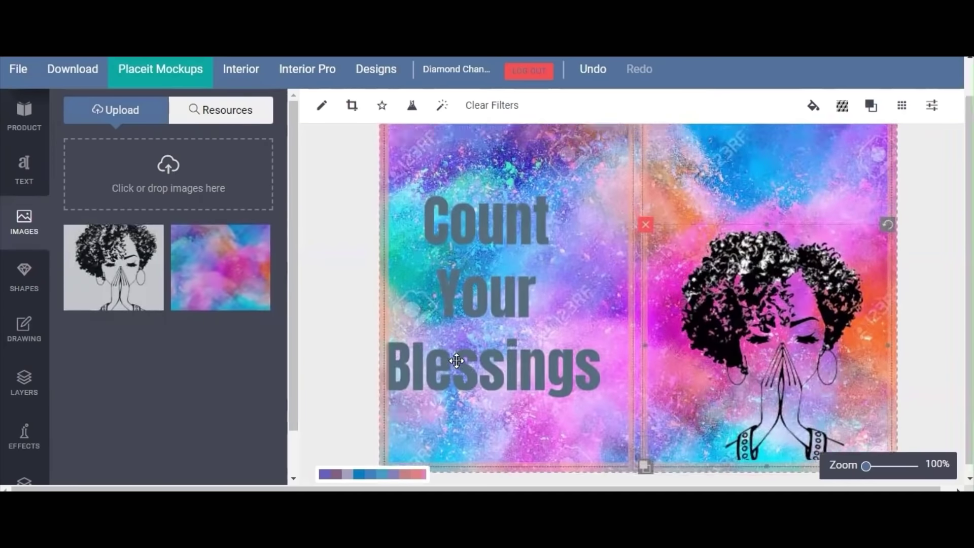
# - Move the "Count Your Blessings" text to the front cover above the praying woman and resize it to about the cover's width
pyautogui.scroll(1, 507, 370)
pyautogui.click(472, 363)
pyautogui.moveTo(523, 356); pyautogui.dragTo(782, 266)
pyautogui.moveTo(868, 360); pyautogui.dragTo(826, 275)
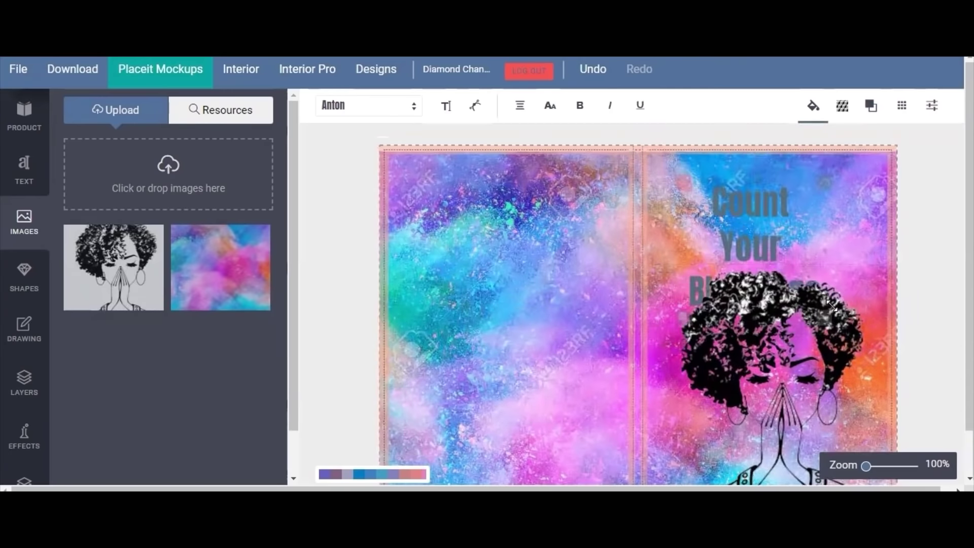
pyautogui.moveTo(829, 207)
pyautogui.mouseDown()
pyautogui.moveTo(890, 214)
pyautogui.moveTo(836, 221)
pyautogui.mouseUp()
pyautogui.moveTo(800, 249); pyautogui.dragTo(803, 256)
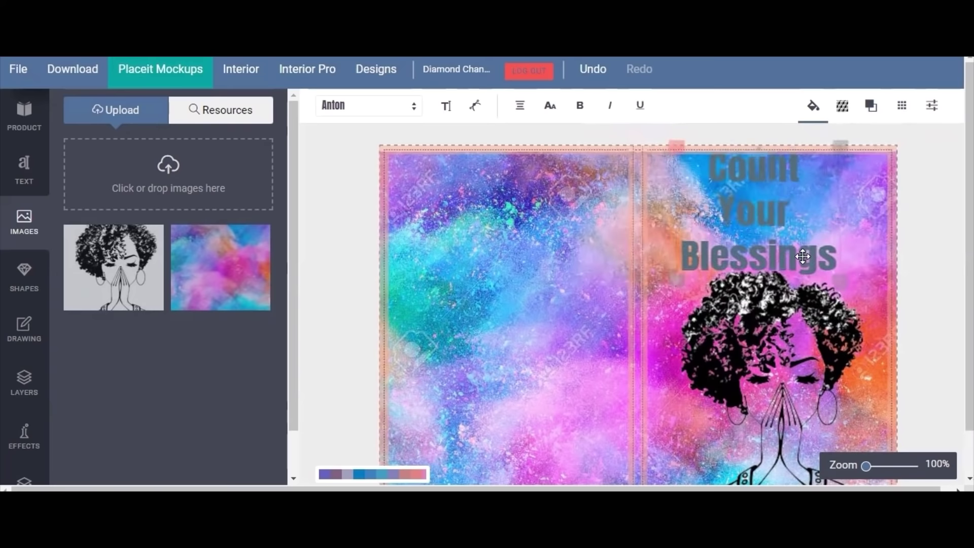
pyautogui.moveTo(838, 288); pyautogui.dragTo(885, 318)
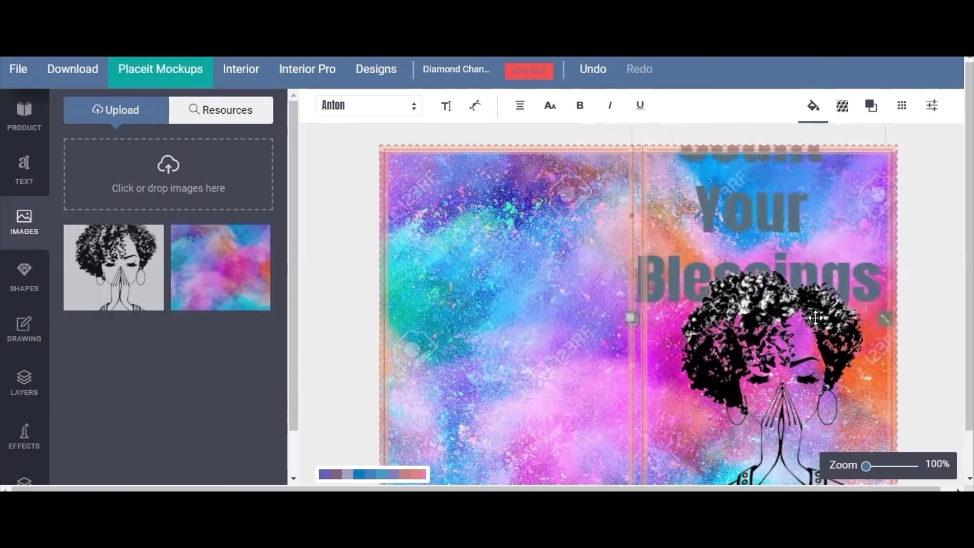
# - Move the praying woman image from the back cover to the front cover, beneath the text
pyautogui.scroll(-1, 767, 299)
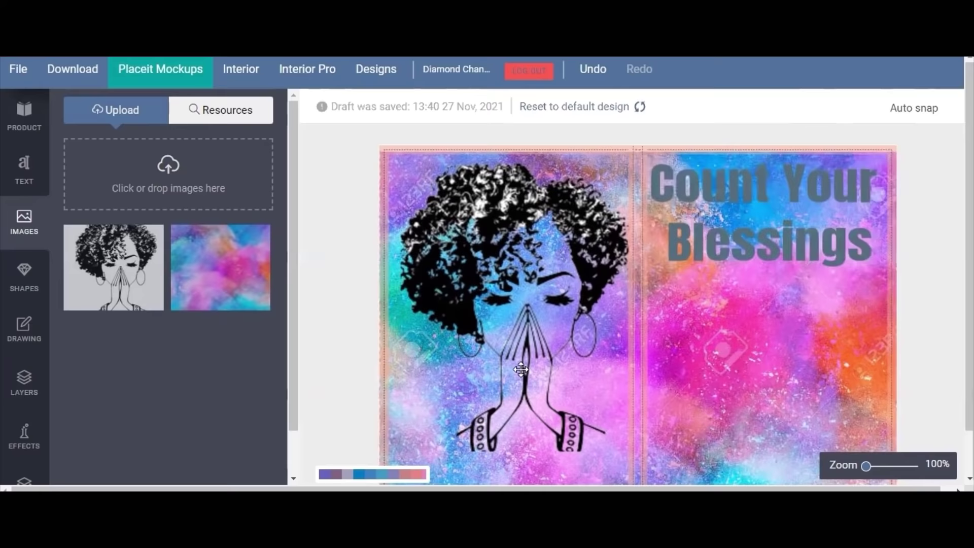
pyautogui.scroll(-1, 521, 368)
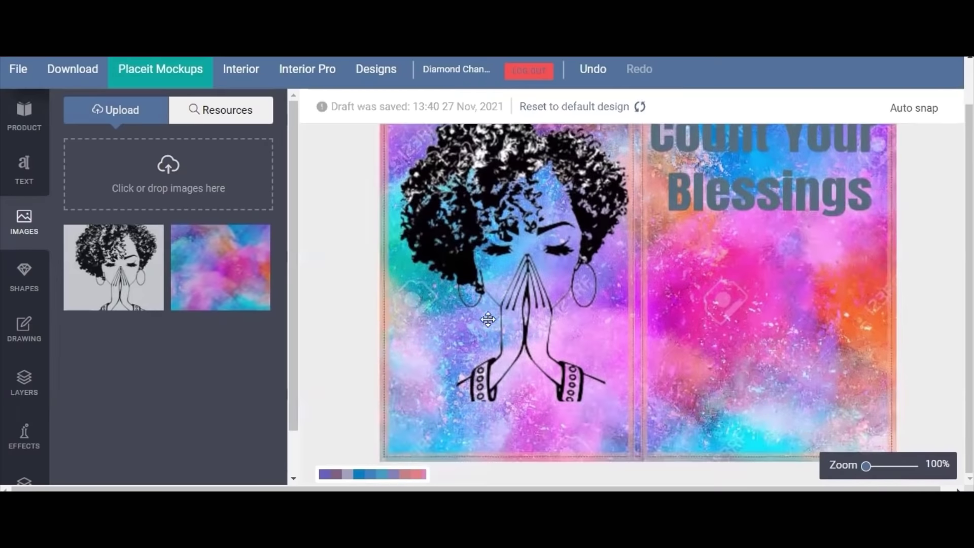
pyautogui.moveTo(490, 320); pyautogui.dragTo(776, 344)
pyautogui.click(939, 217)
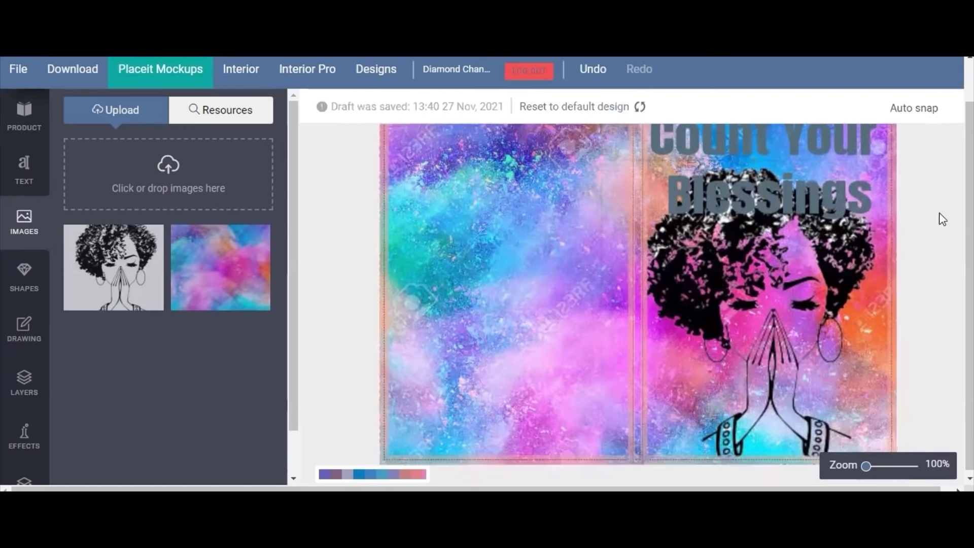
# - Change the fill colour of the "Count Your Blessings" text to #eeeeee
pyautogui.scroll(2, 939, 216)
pyautogui.click(810, 206)
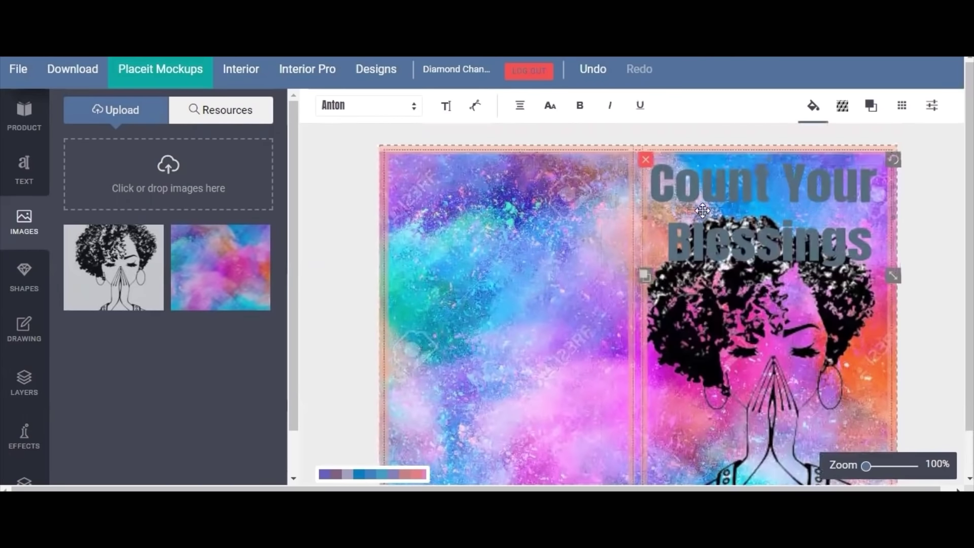
pyautogui.click(817, 109)
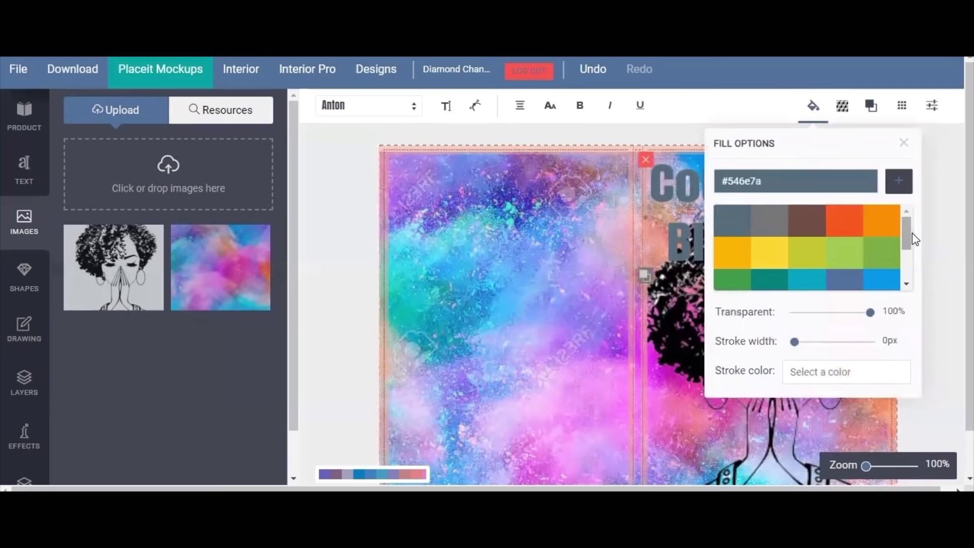
pyautogui.moveTo(913, 234); pyautogui.dragTo(901, 260)
pyautogui.click(878, 257)
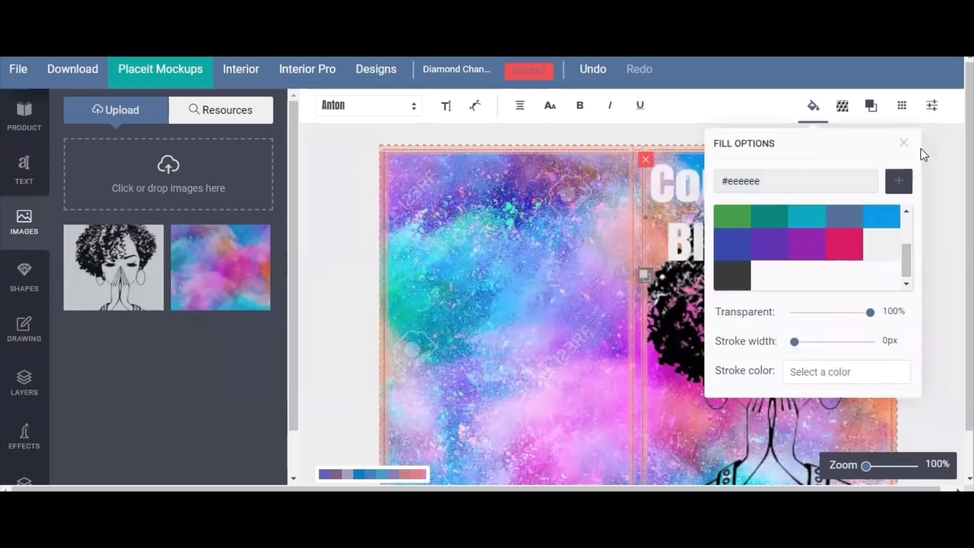
pyautogui.click(905, 143)
pyautogui.click(486, 296)
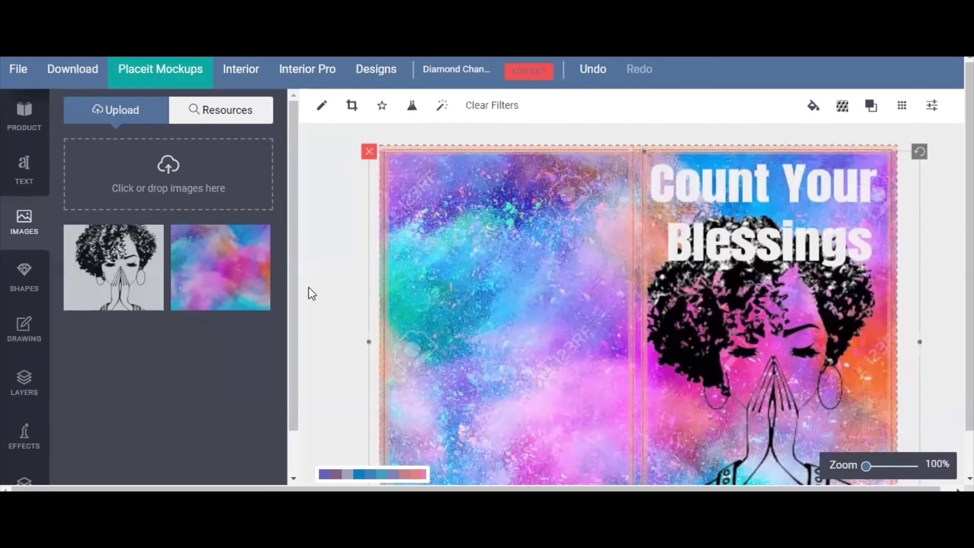
pyautogui.click(21, 282)
pyautogui.scroll(-3, 237, 324)
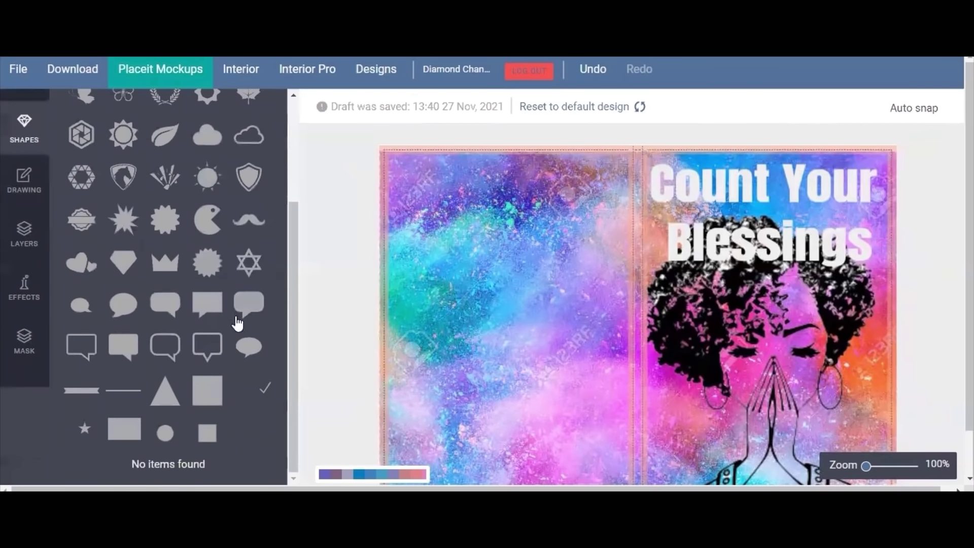
pyautogui.scroll(3, 227, 323)
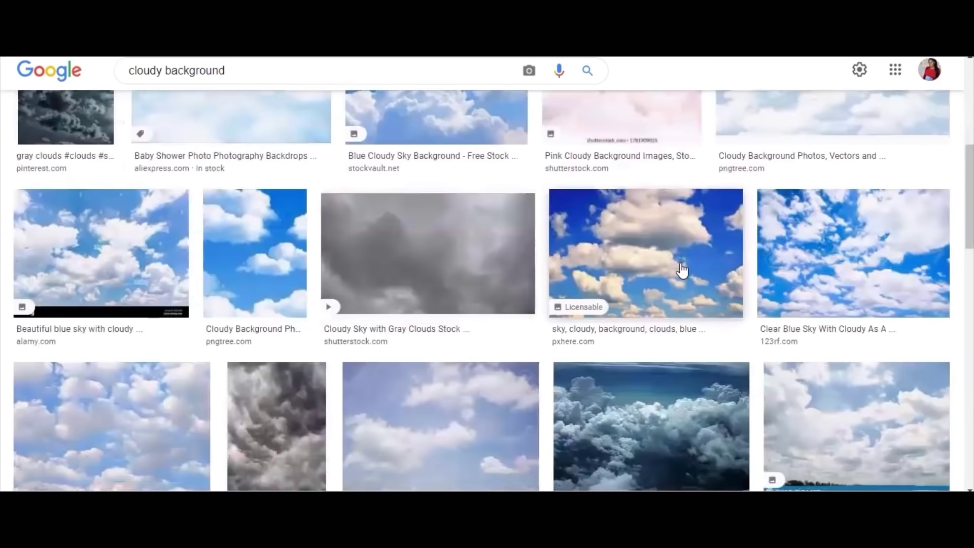
# - Save the WallpaperSafari blue sky image from the Google "cloudy background" image results to the computer
pyautogui.scroll(-5, 683, 270)
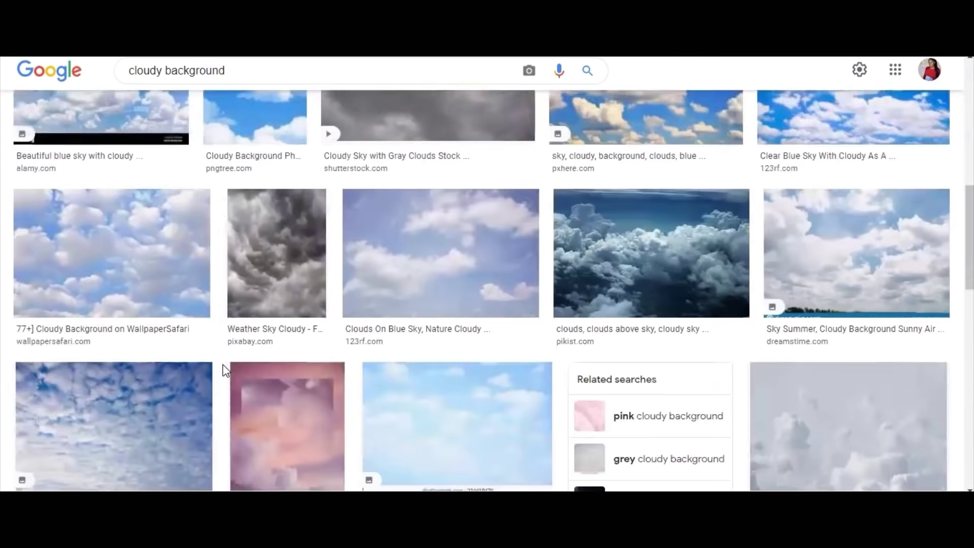
pyautogui.click(159, 246)
pyautogui.rightClick(670, 250)
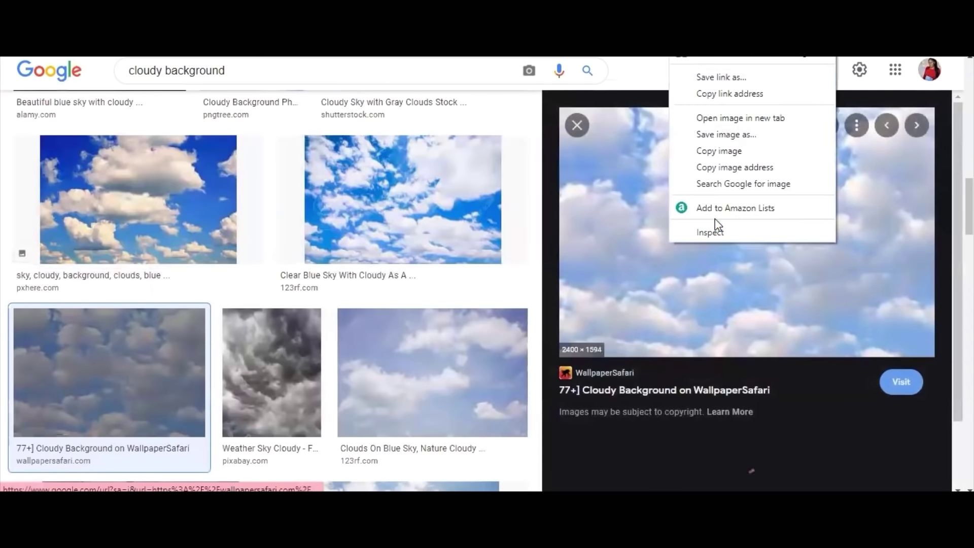
pyautogui.click(760, 134)
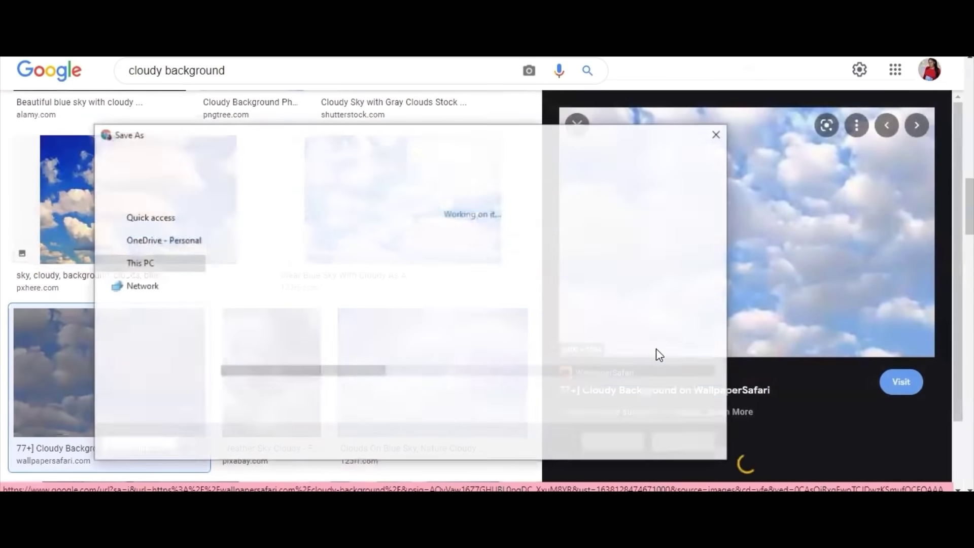
pyautogui.click(609, 432)
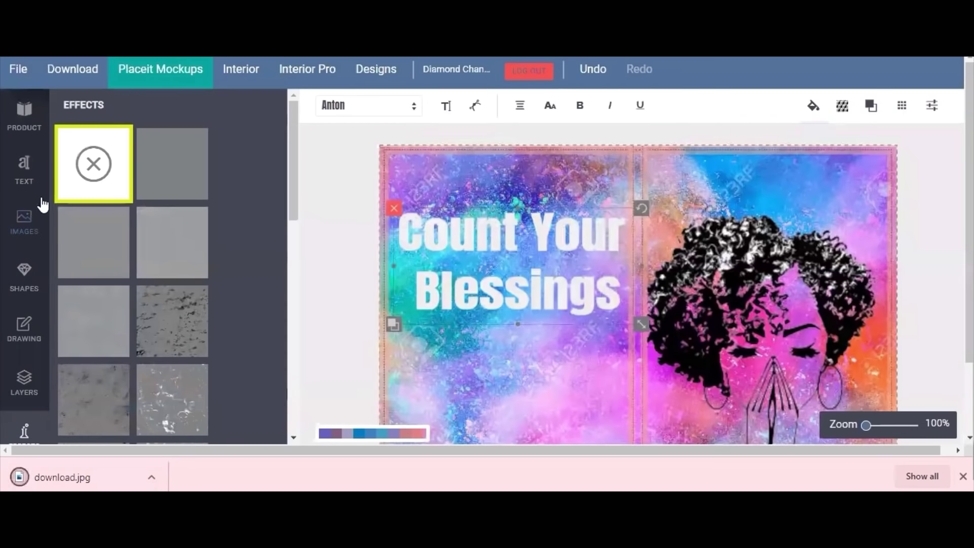
# - Upload the saved cloud image download.jpg to the cover designer's image library
pyautogui.click(24, 223)
pyautogui.moveTo(62, 477); pyautogui.dragTo(77, 415)
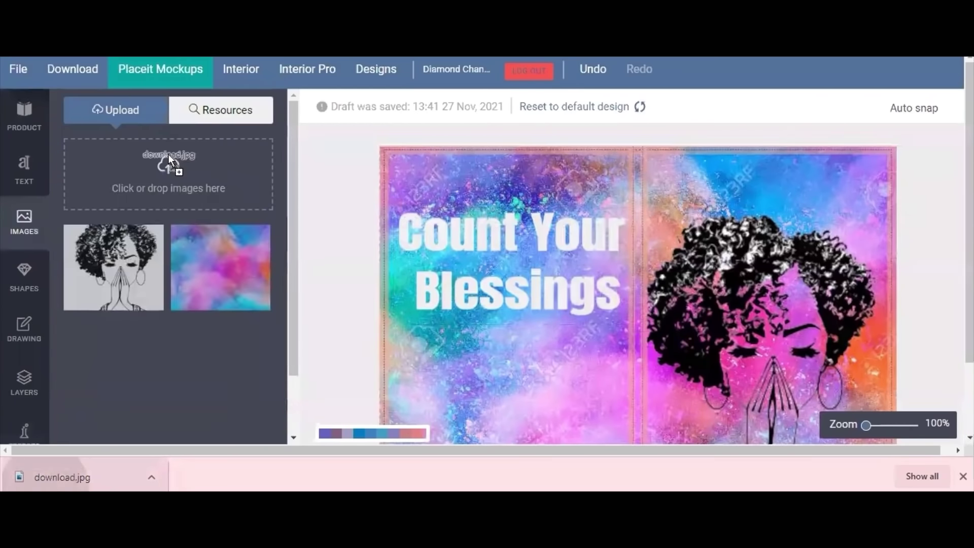
pyautogui.moveTo(169, 154); pyautogui.dragTo(169, 154)
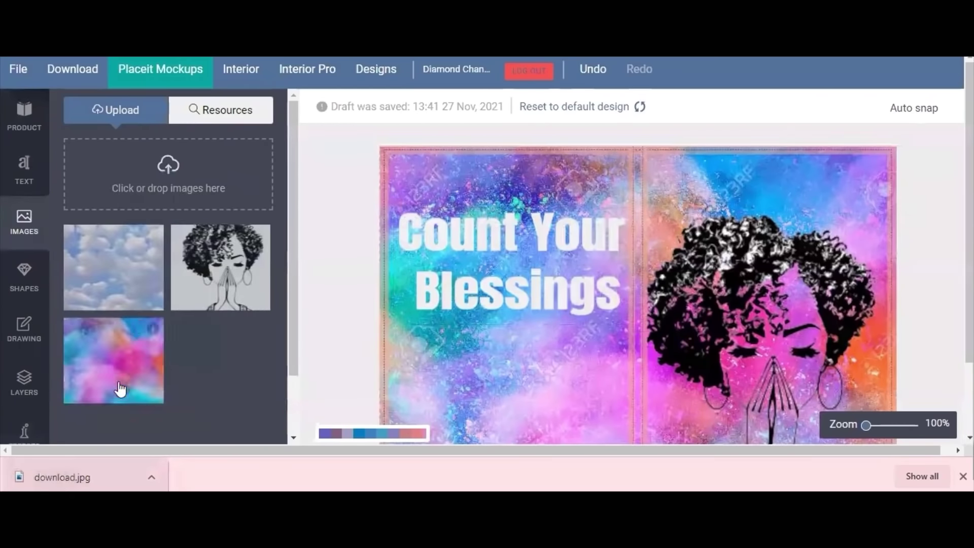
# - Add the cloud image to the cover, shrink it and place it over the text on the back cover
pyautogui.click(93, 255)
pyautogui.moveTo(715, 238); pyautogui.dragTo(713, 165)
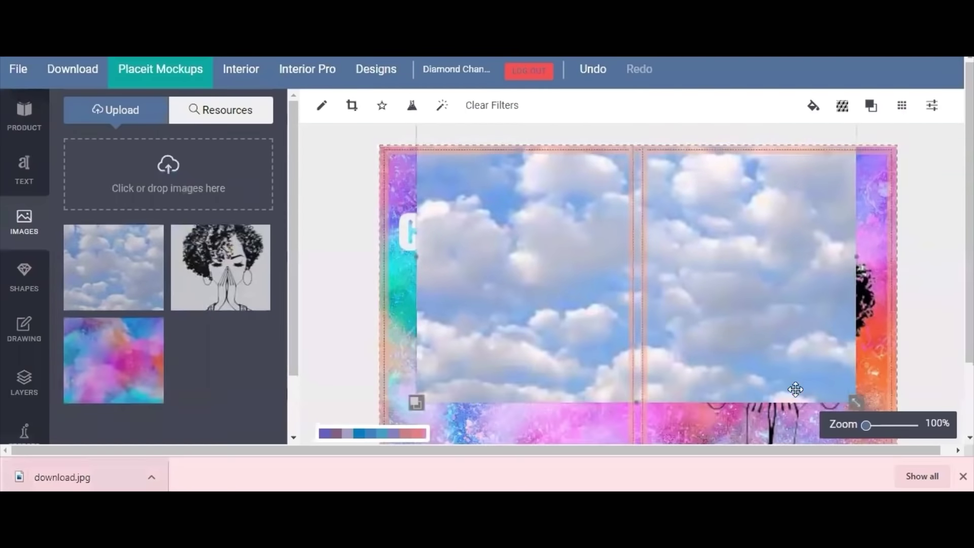
pyautogui.moveTo(847, 401); pyautogui.dragTo(750, 335)
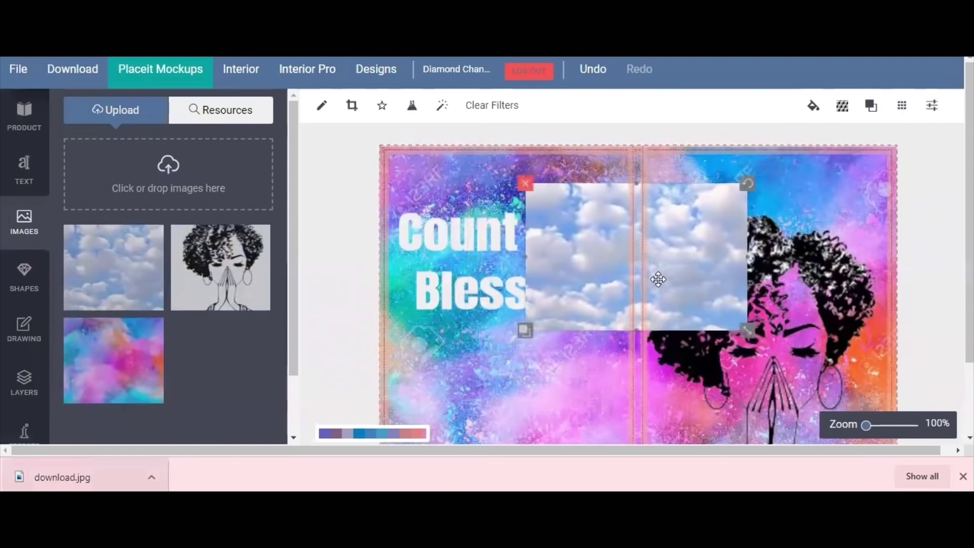
pyautogui.moveTo(653, 276); pyautogui.dragTo(543, 289)
# - Mask the cloud image with the ANTON text layer and nudge the masked lettering slightly
pyautogui.click(383, 106)
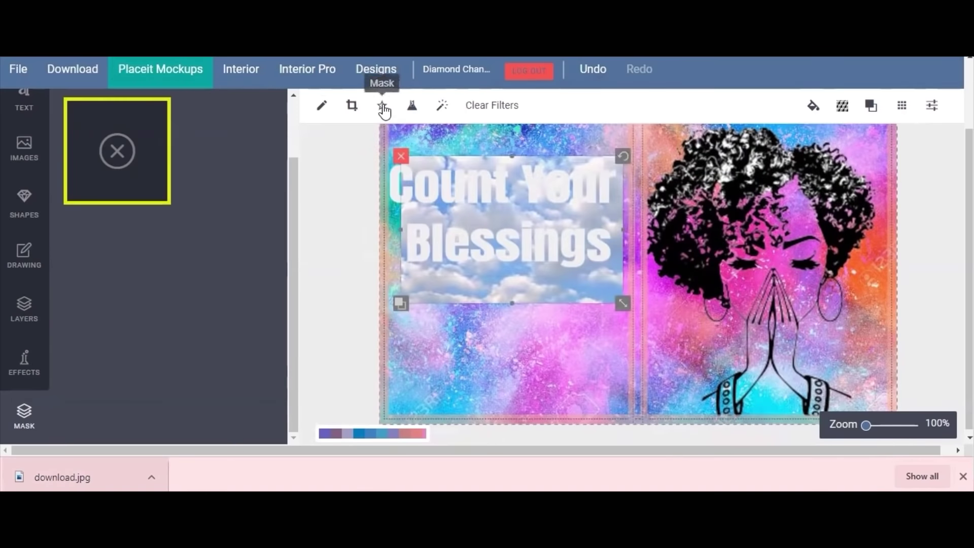
pyautogui.click(383, 108)
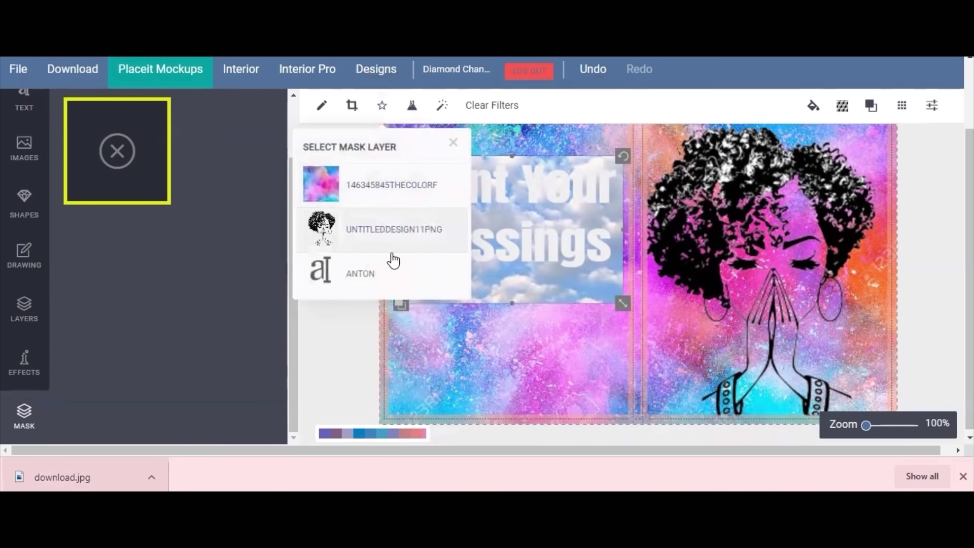
pyautogui.click(401, 284)
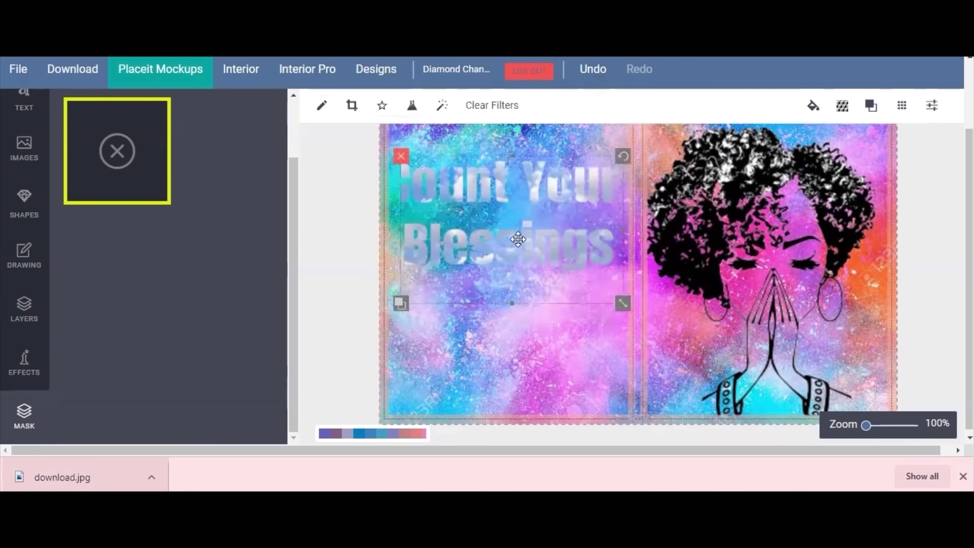
pyautogui.moveTo(554, 264)
pyautogui.mouseDown()
pyautogui.moveTo(557, 290)
pyautogui.moveTo(553, 260)
pyautogui.mouseUp()
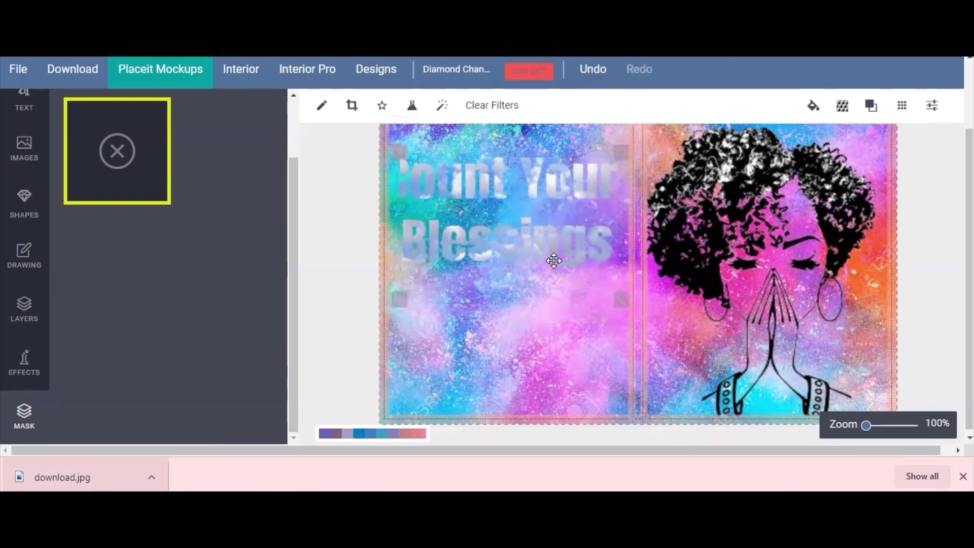
# - Remove the masked cloud image and move the "Count Your Blessings" text to the upper front cover
pyautogui.click(544, 340)
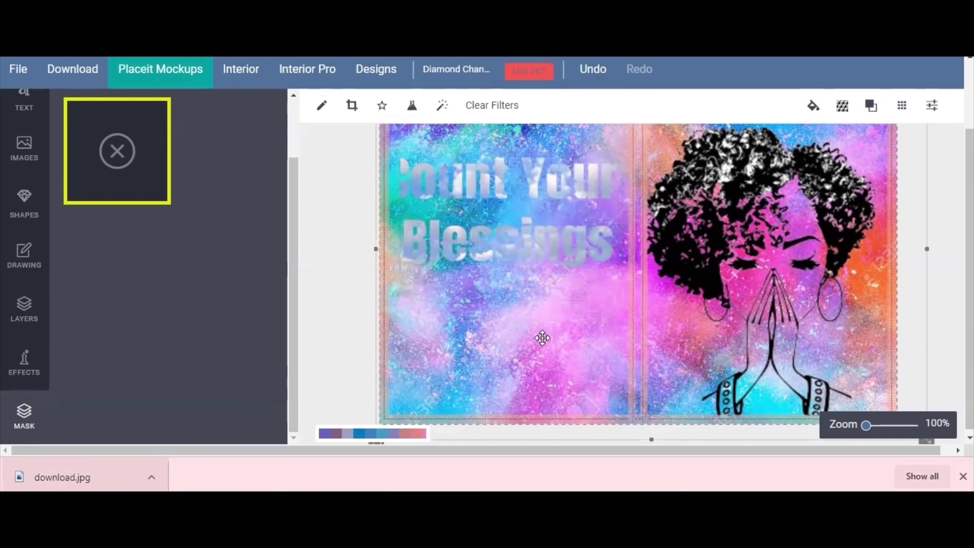
pyautogui.press('Delete')
pyautogui.moveTo(498, 207)
pyautogui.mouseDown()
pyautogui.moveTo(521, 228)
pyautogui.moveTo(506, 220)
pyautogui.mouseUp()
pyautogui.moveTo(629, 315)
pyautogui.mouseDown()
pyautogui.moveTo(675, 330)
pyautogui.moveTo(641, 324)
pyautogui.mouseUp()
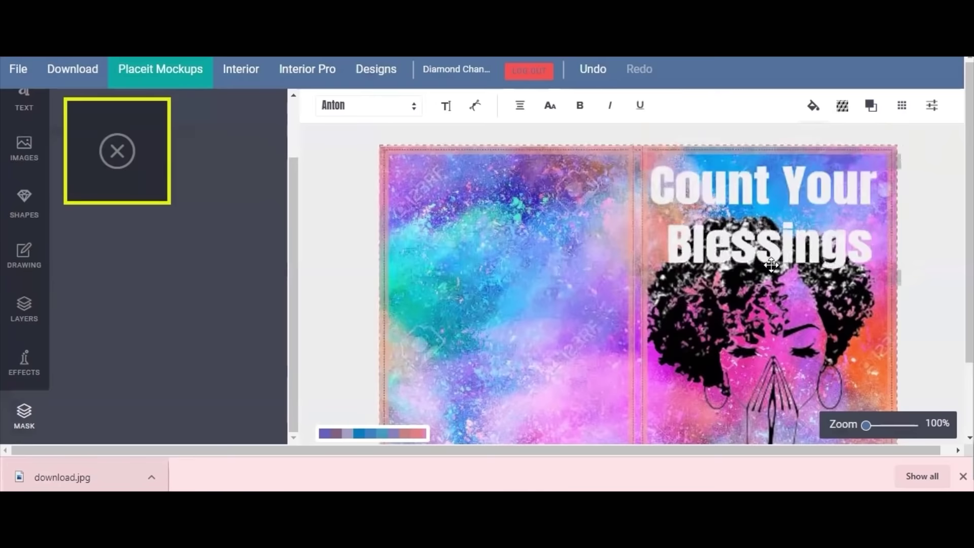
pyautogui.moveTo(772, 264); pyautogui.dragTo(769, 259)
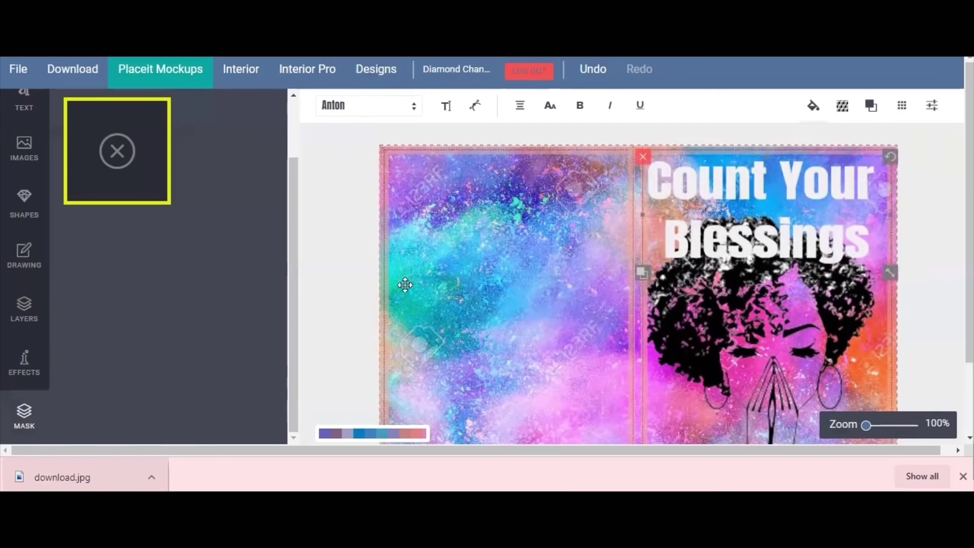
# - Deselect the text, dismiss the browser's downloads bar and review the whole cover
pyautogui.click(350, 277)
pyautogui.scroll(-2, 350, 277)
pyautogui.scroll(1, 350, 277)
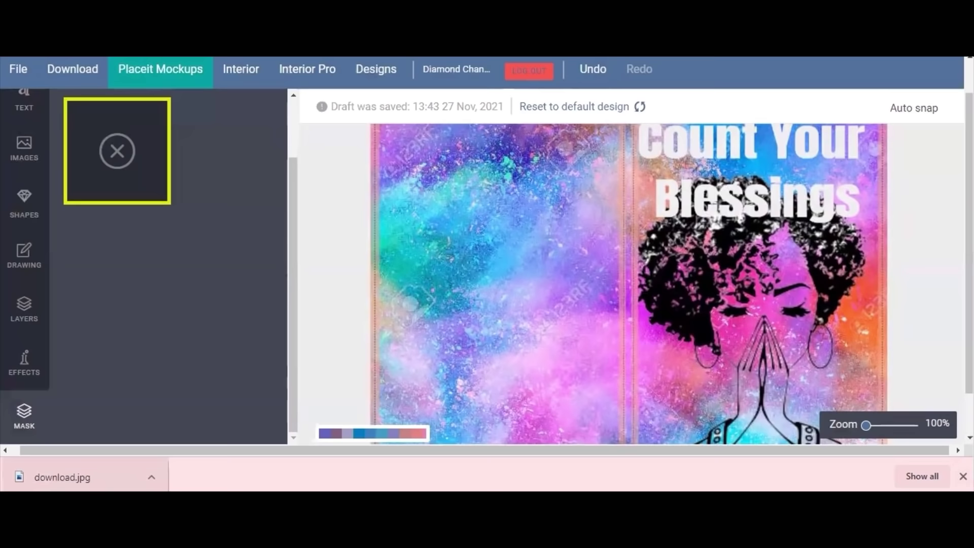
pyautogui.click(963, 477)
pyautogui.scroll(1, 360, 276)
pyautogui.scroll(-1, 359, 275)
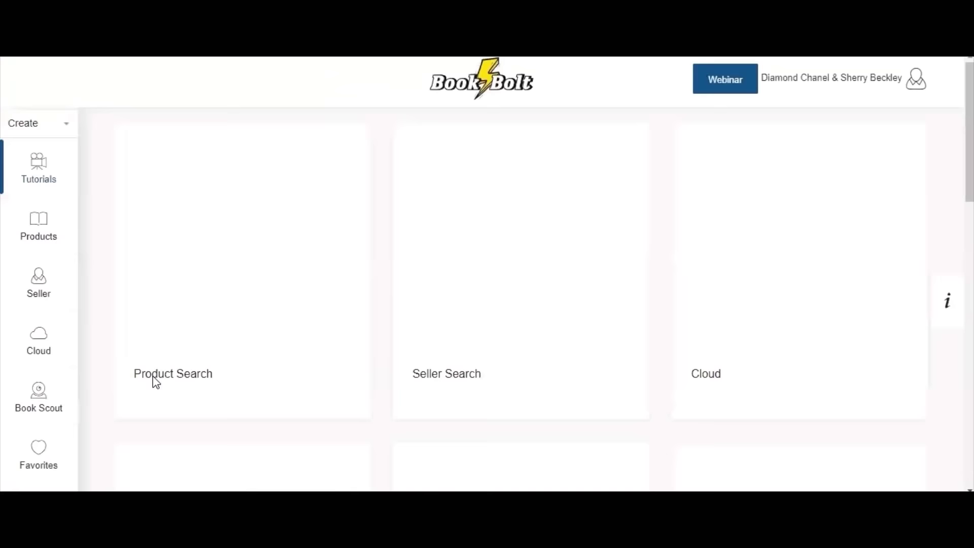
# - Look through the Book Bolt tutorials page down to the BookBolt Designer and Mass Cover Creator entries
pyautogui.scroll(-10, 634, 182)
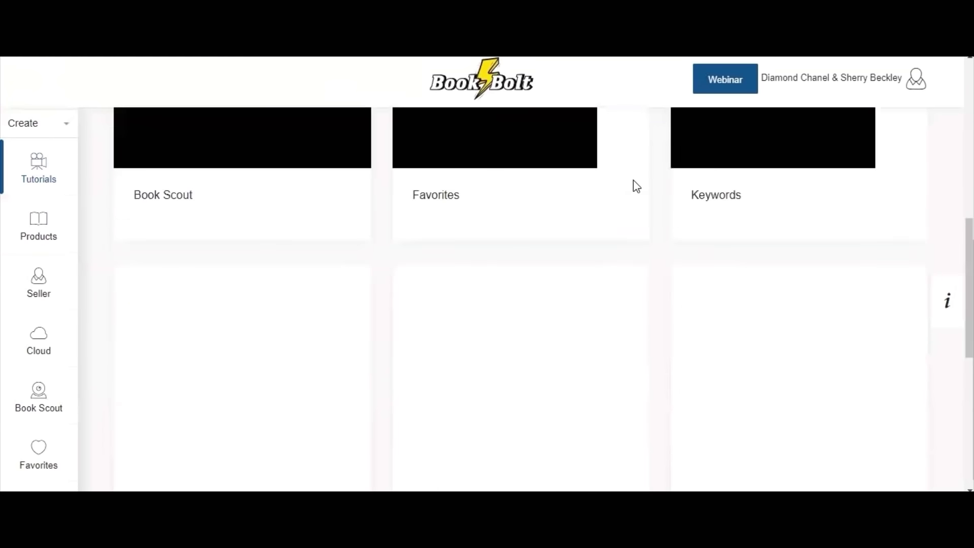
pyautogui.scroll(-3, 635, 185)
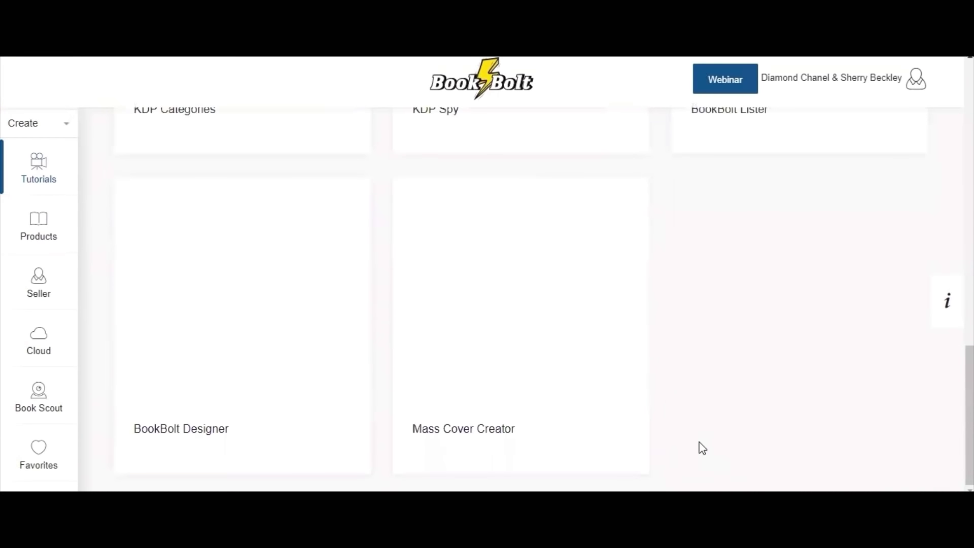